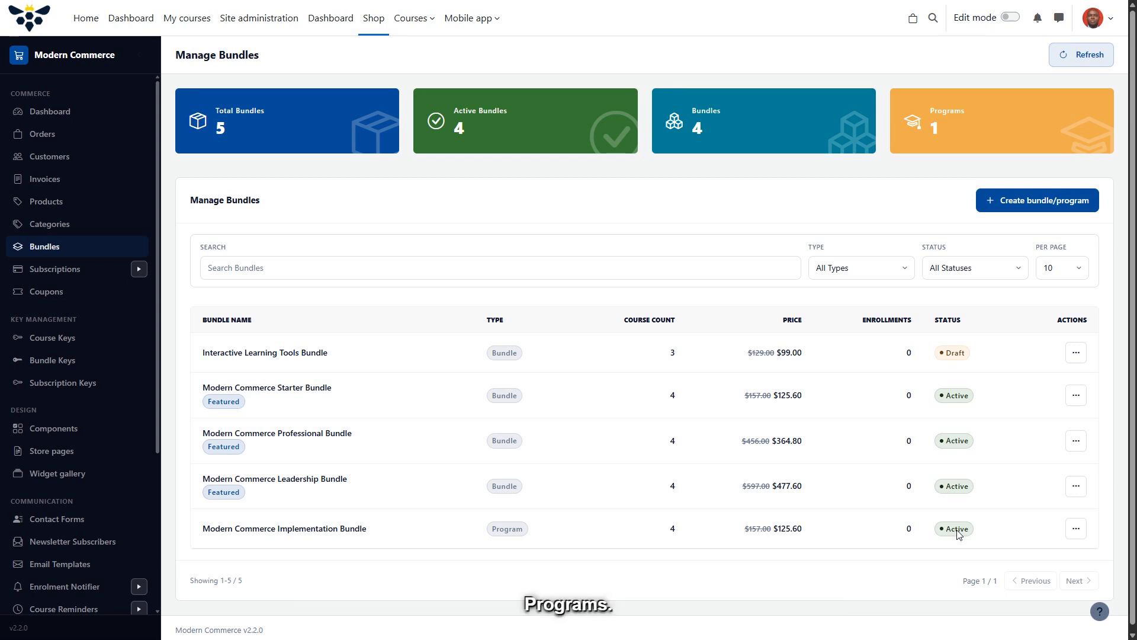
Open the advanced settings of the Interactive Learning Tools Bundle.
scroll(960, 535, "down", 1)
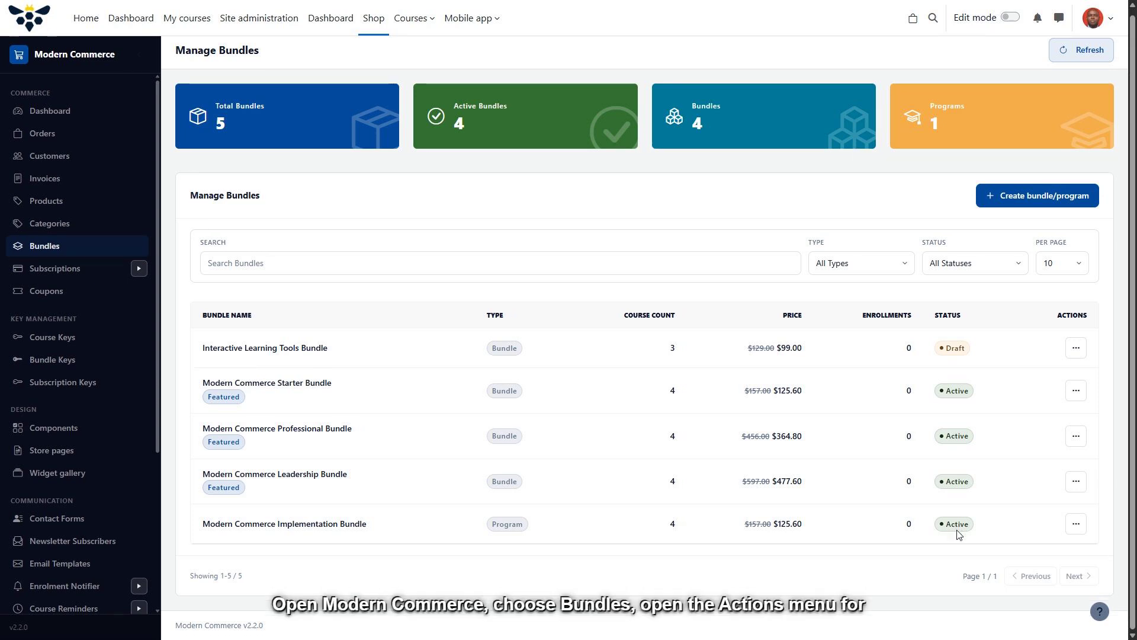
left_click(1077, 348)
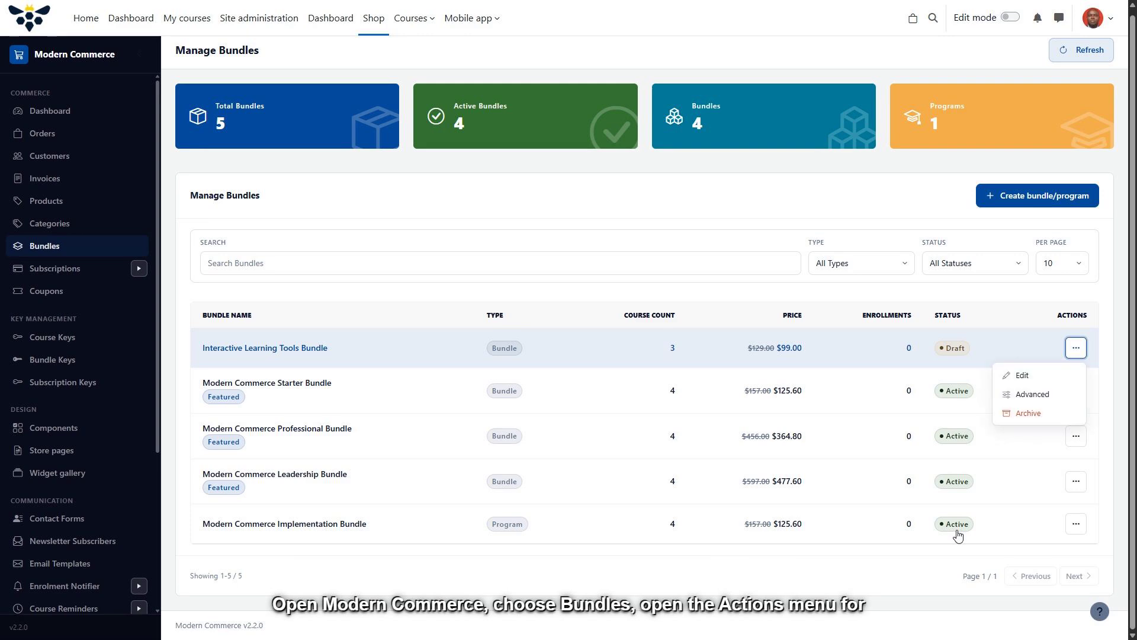
key("Down")
key("Down")
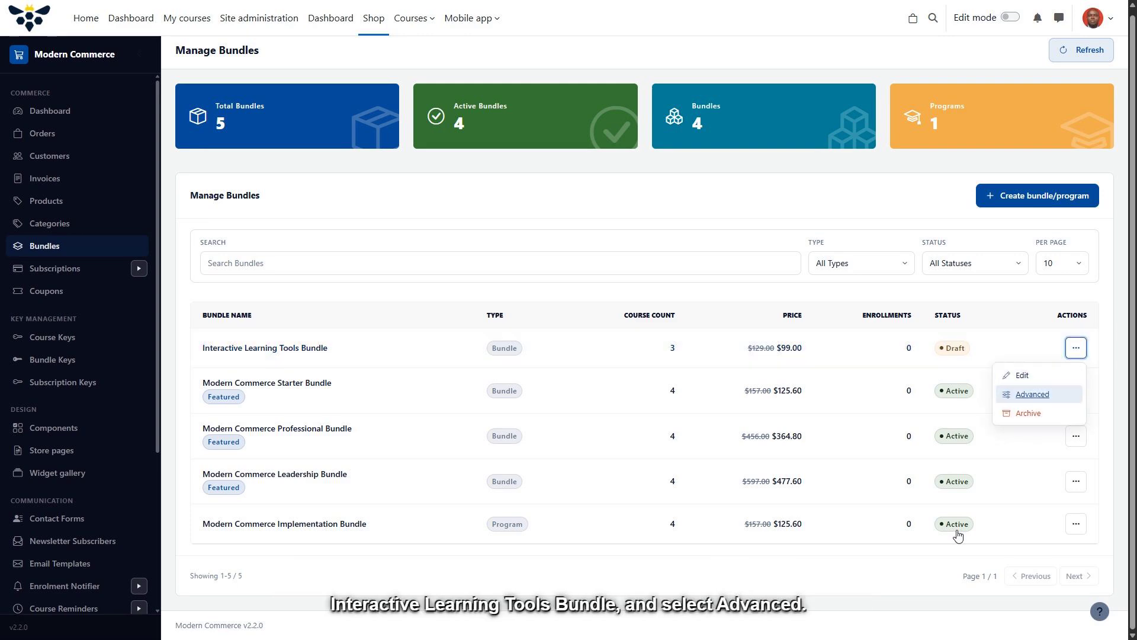
key("Return")
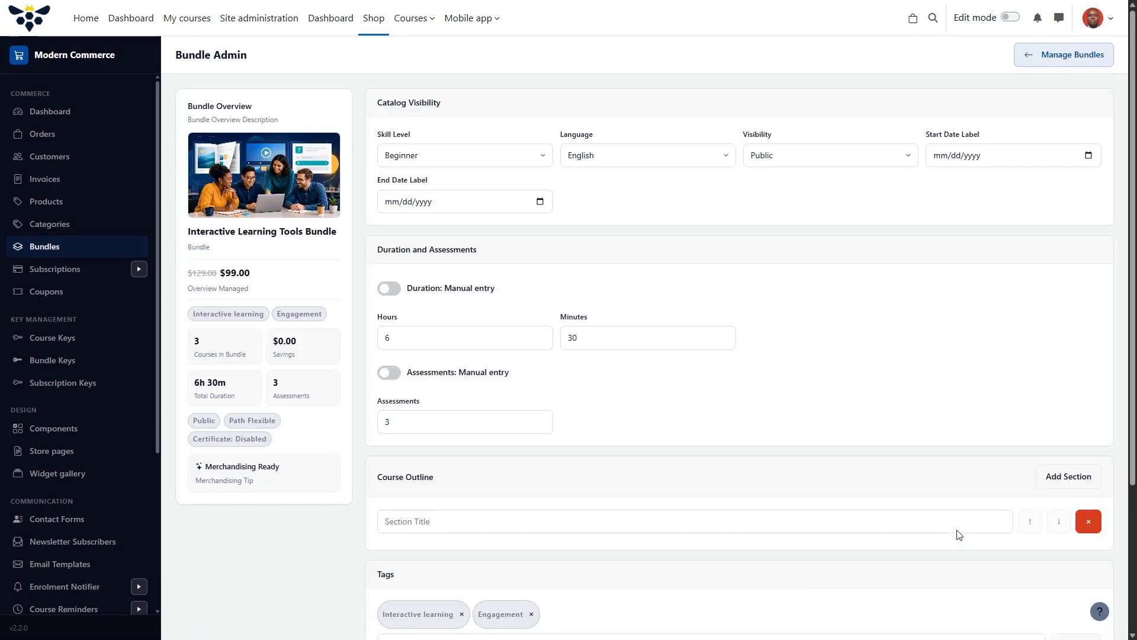
Return to the bundle list and review the types of the listed bundles and program.
key("alt+Left")
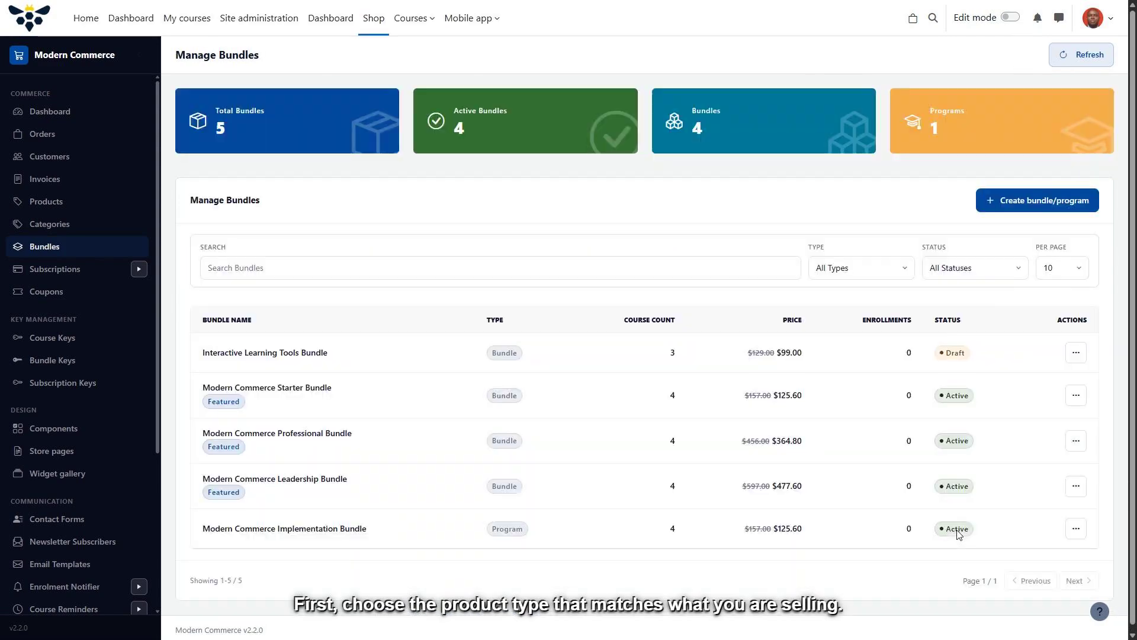
scroll(960, 535, "down", 1)
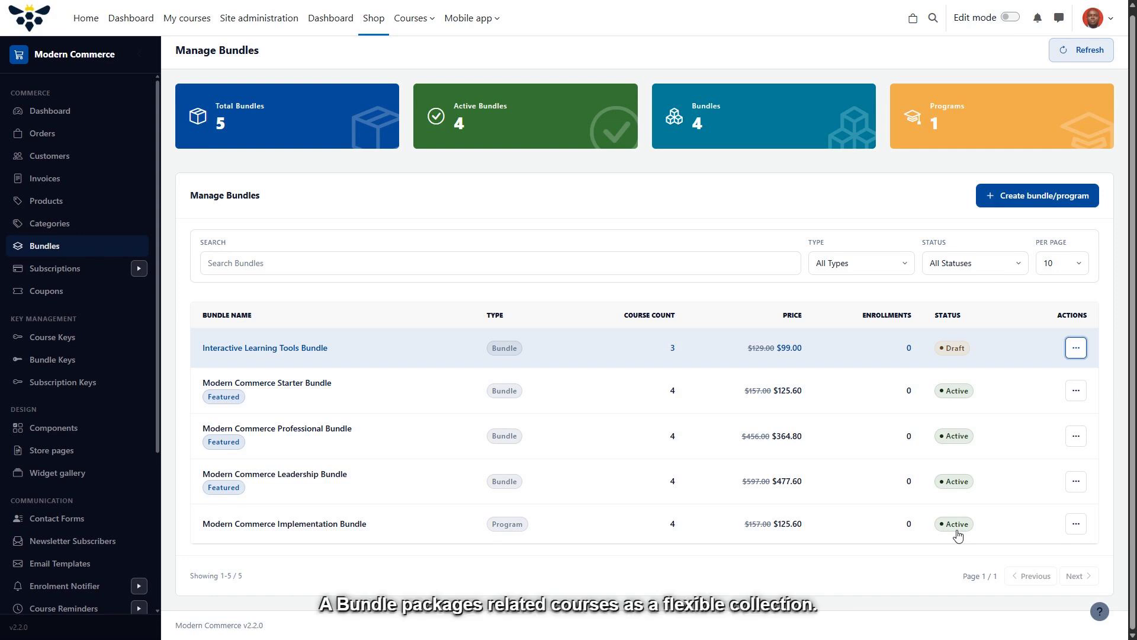
key("Tab")
key("Tab")
key("Tab")
key("Tab")
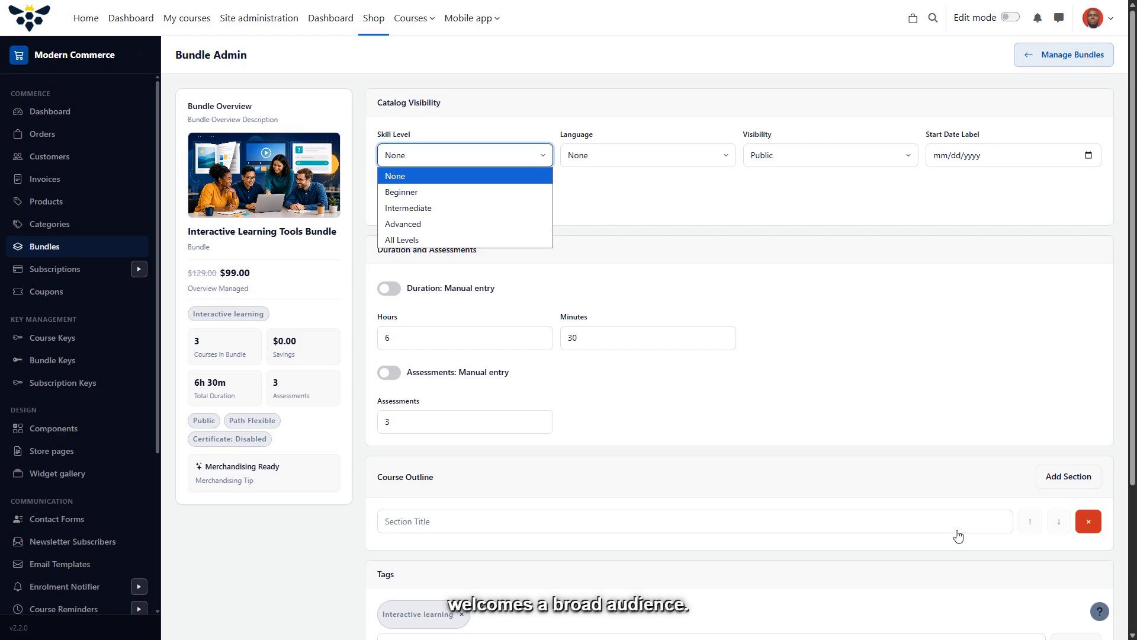
In the bundle's catalog settings, set the skill level to Intermediate and the language to English.
key("Down")
key("Down")
key("Return")
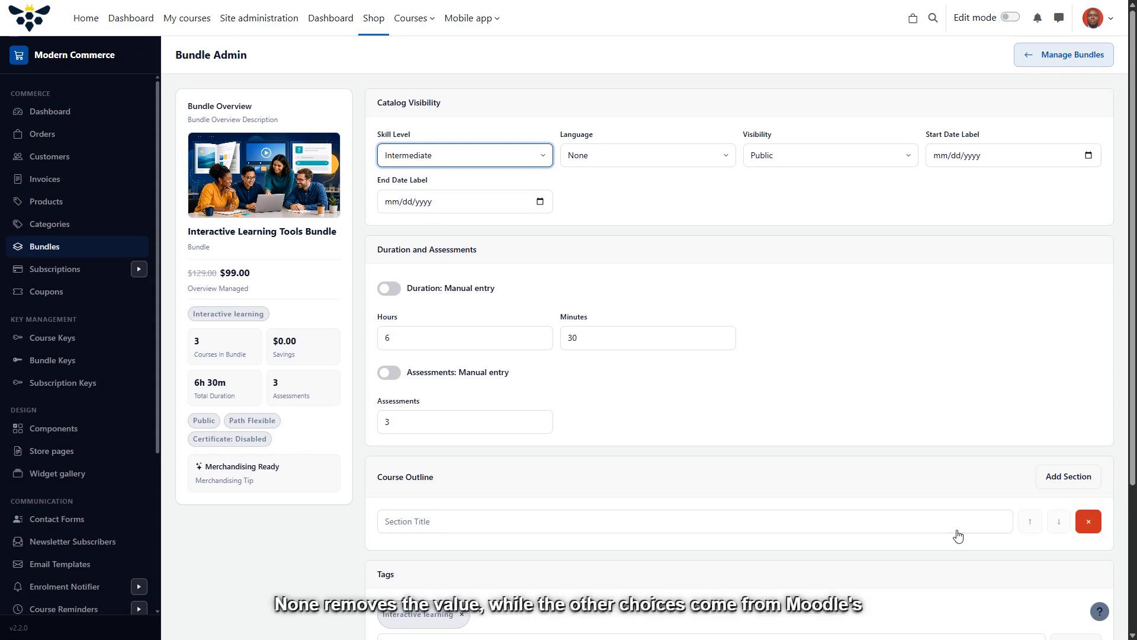
key("Tab")
key("space")
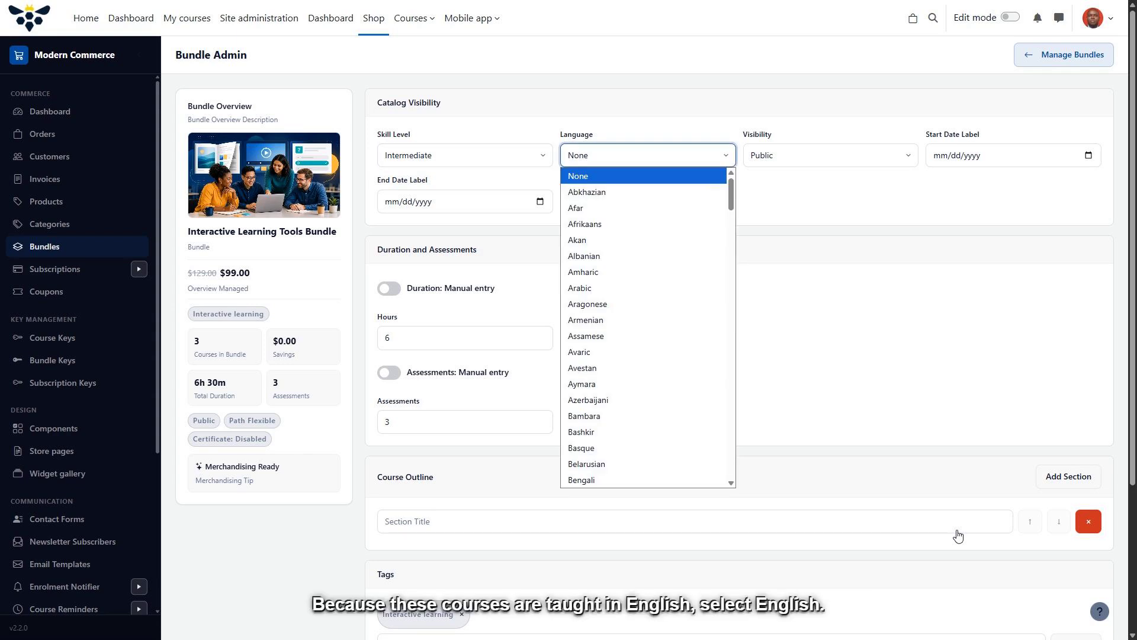
key("e")
key("Return")
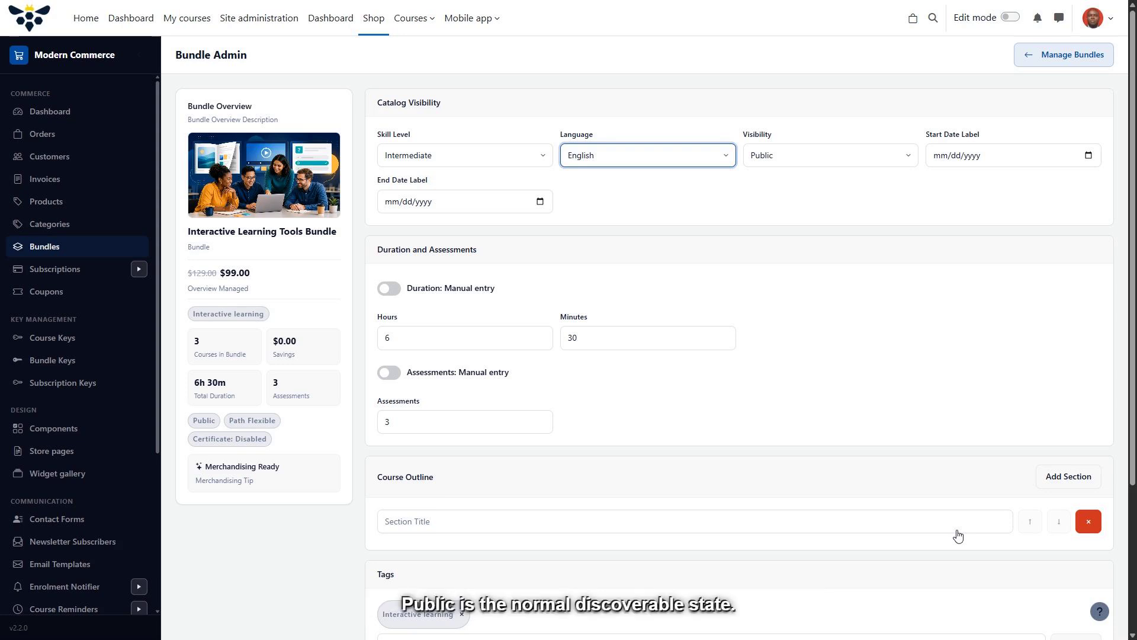
Set the bundle's catalog visibility to Hidden.
key("Tab")
key("space")
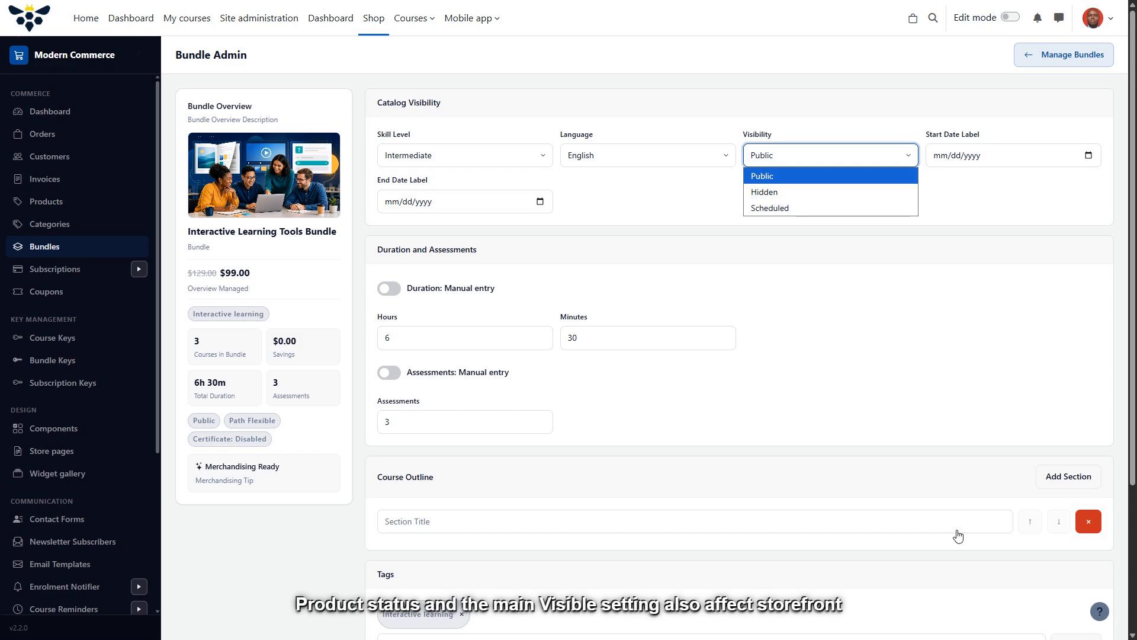
key("Down")
key("Return")
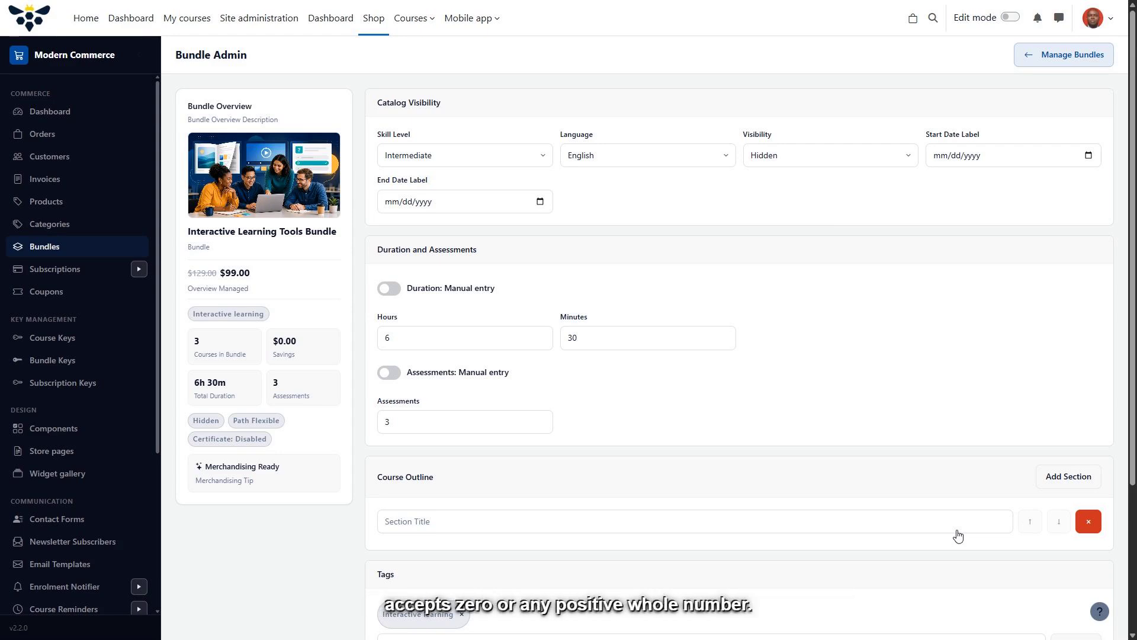
Enter a manual bundle duration of 6 hours and 30 minutes.
scroll(958, 535, "down", 1)
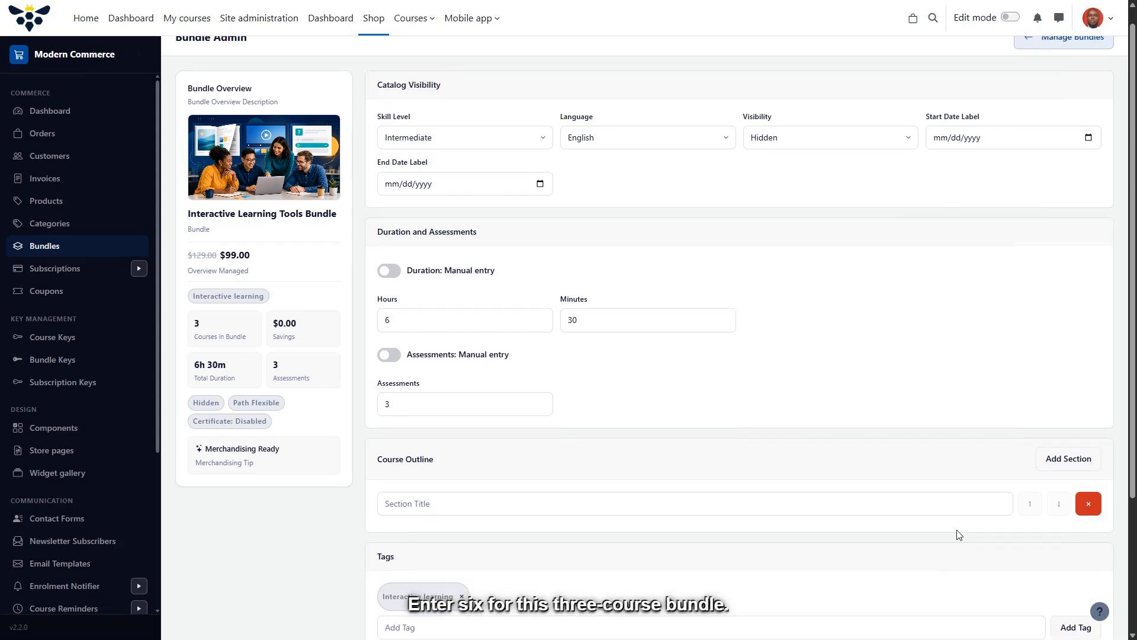
left_click(459, 320)
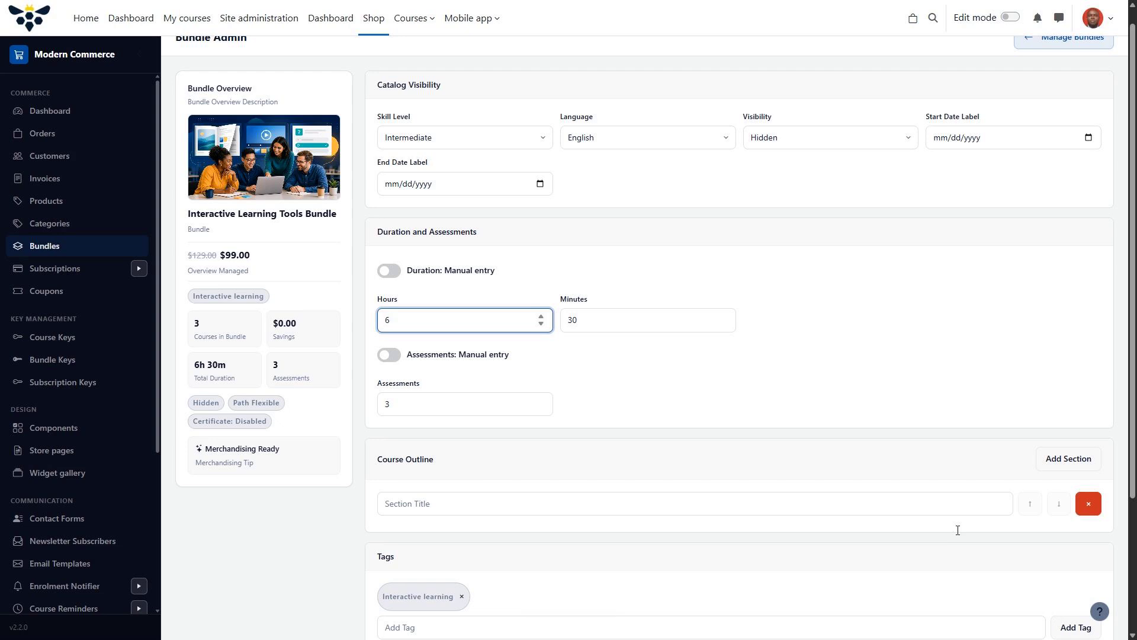
key("Tab")
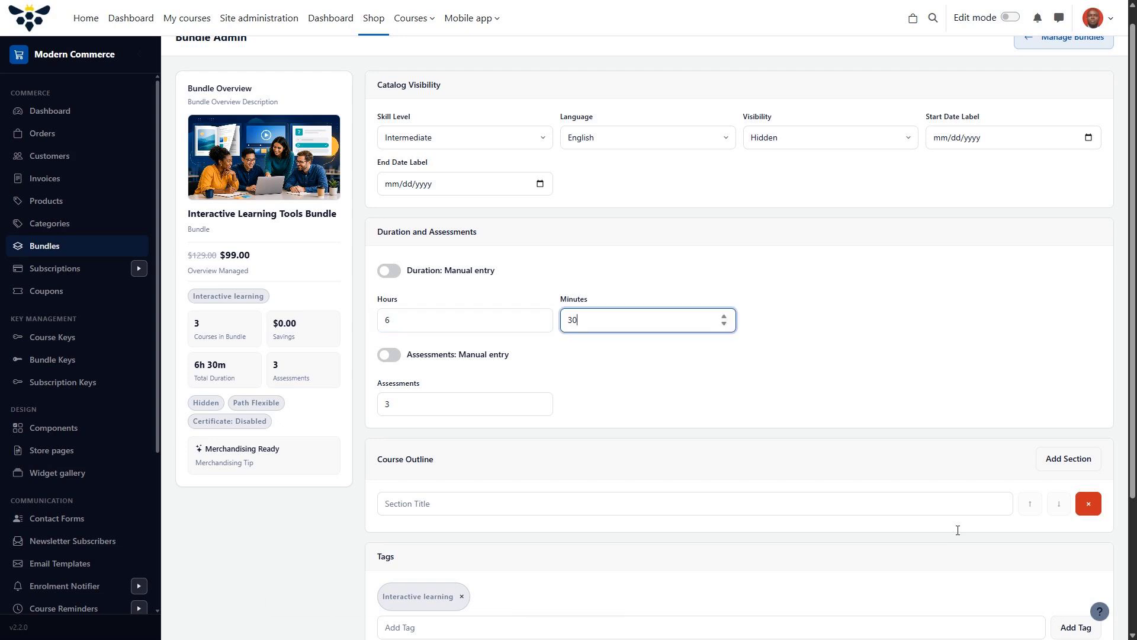
type("30")
scroll(958, 530, "up", 1)
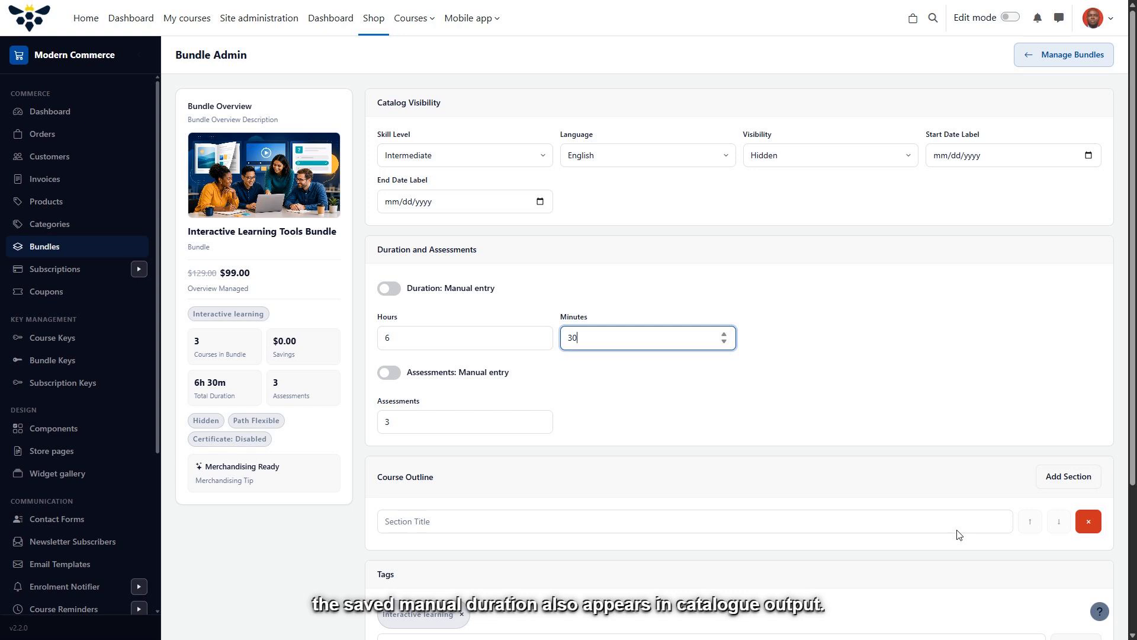
Switch the bundle's assessments from manual entry to Autodetect.
scroll(959, 535, "down", 1)
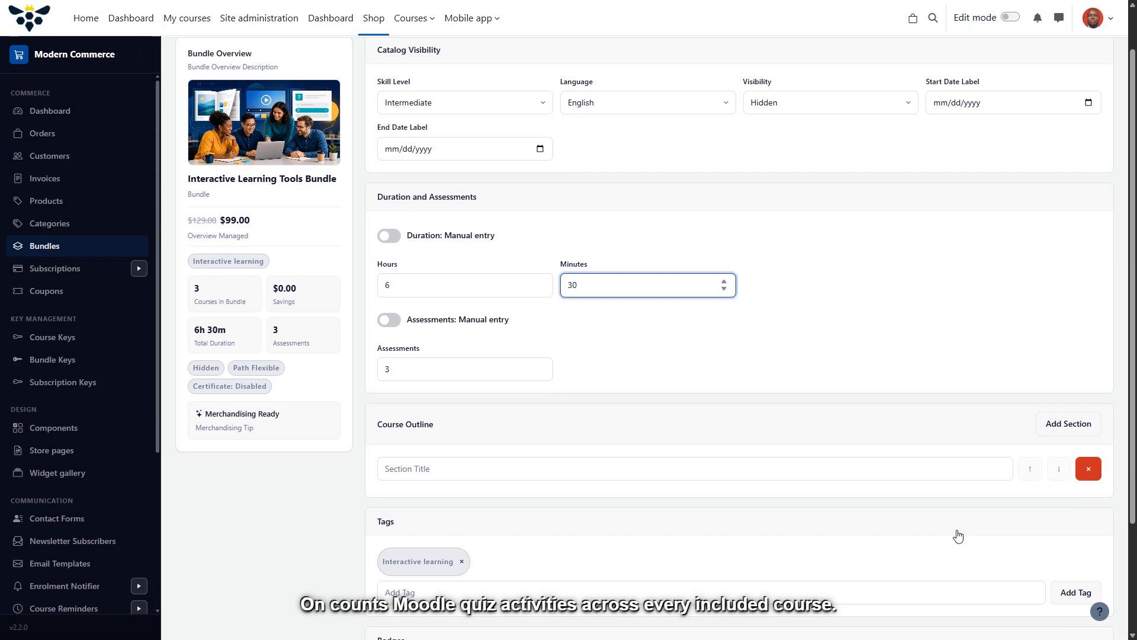
key("Tab")
key("space")
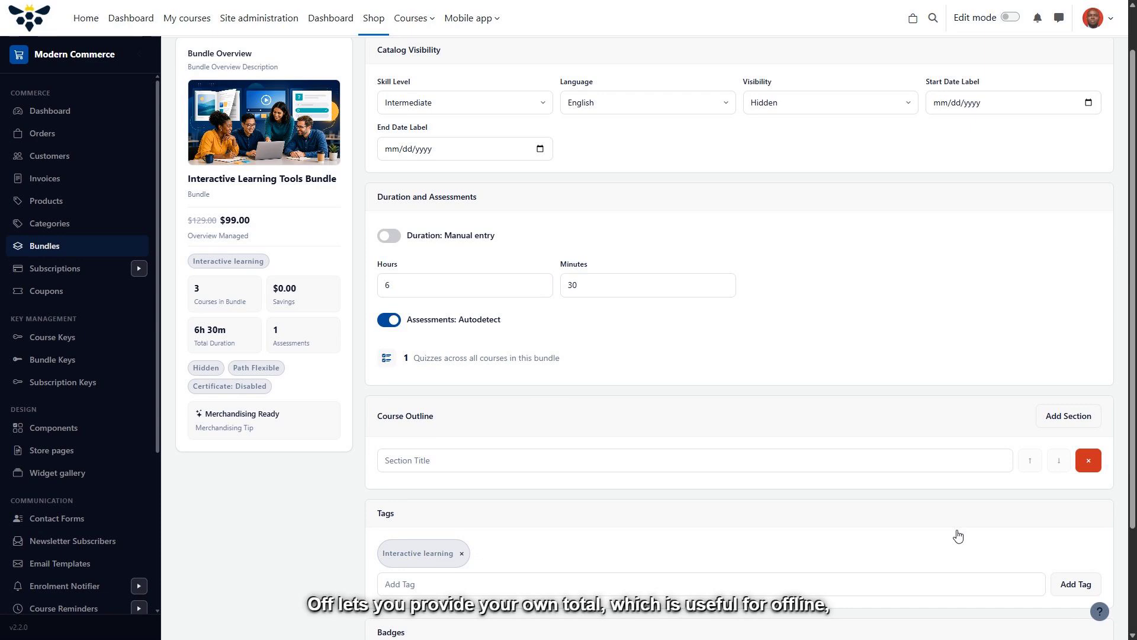
scroll(958, 536, "up", 1)
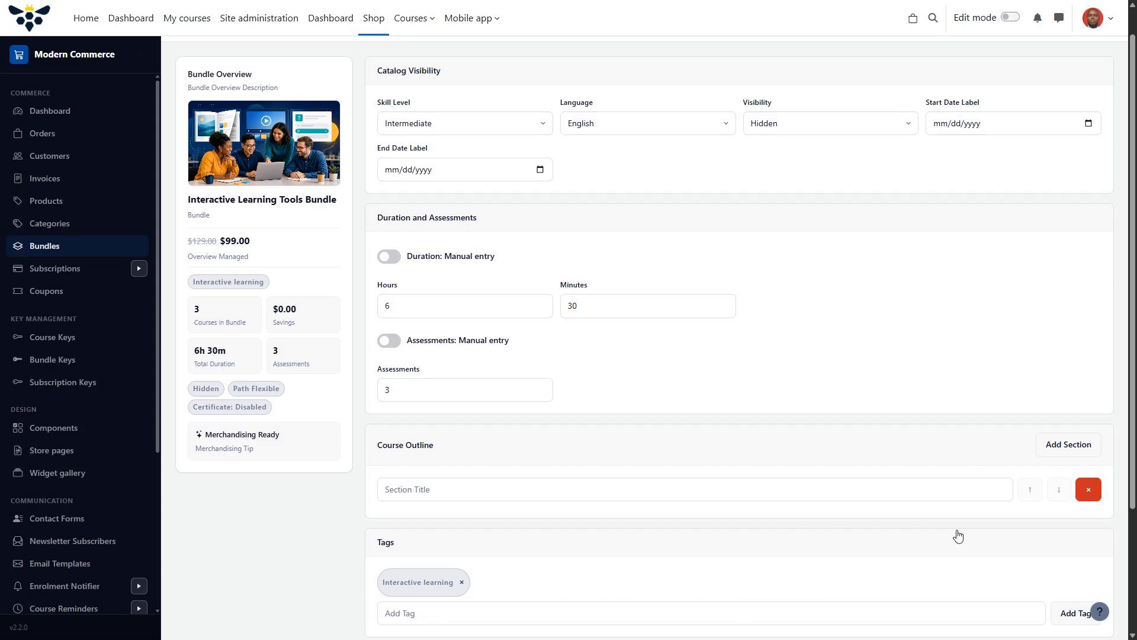
key("space")
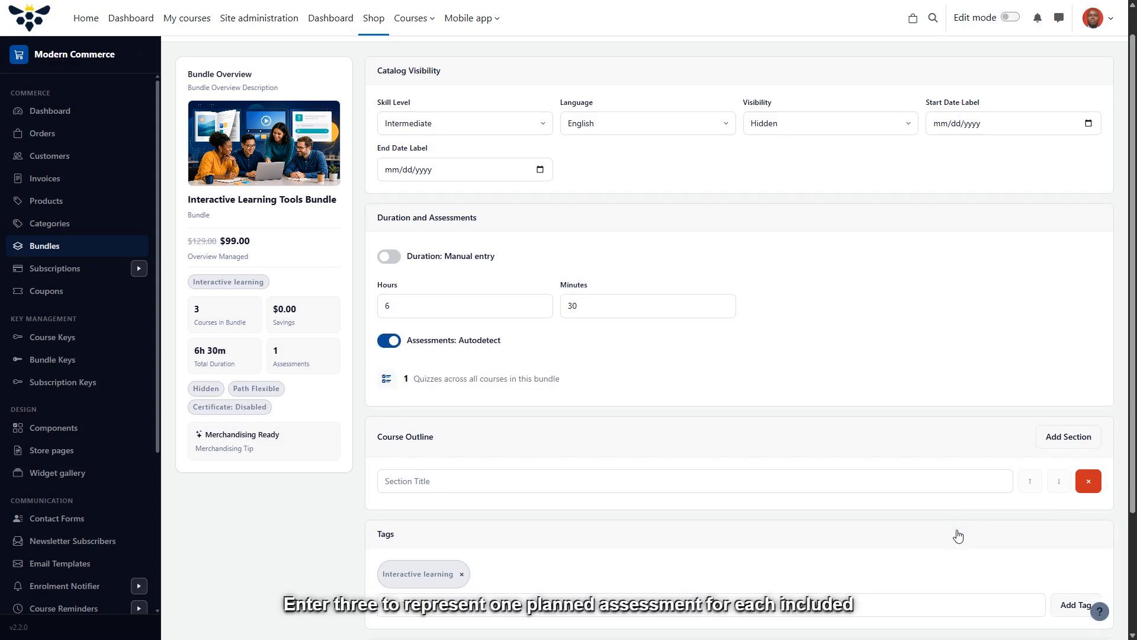
key("ctrl+a")
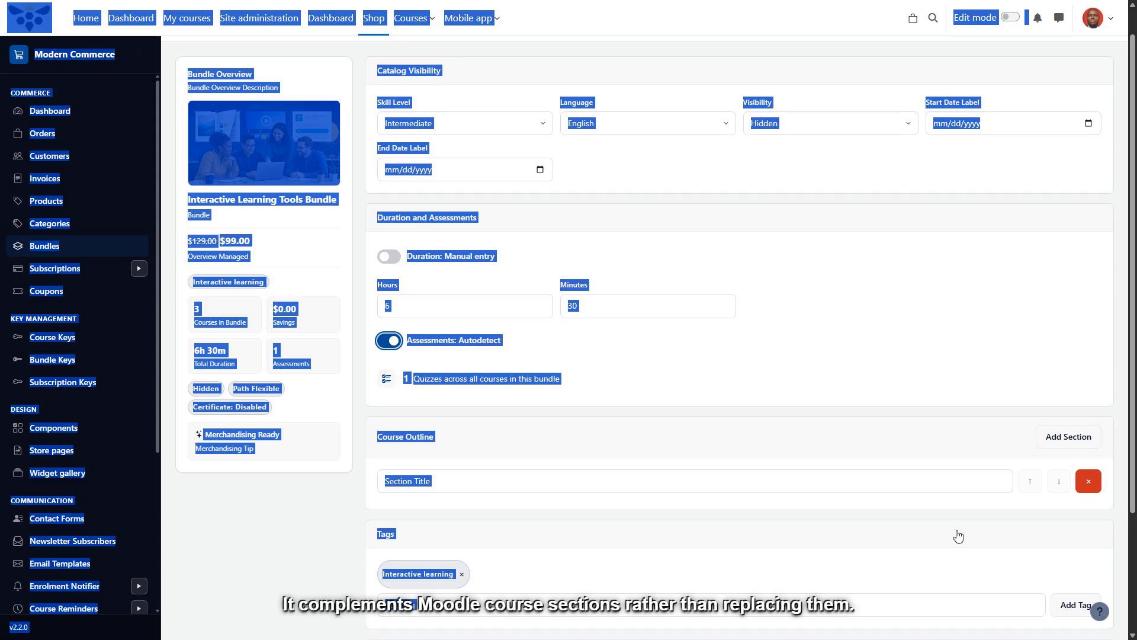
Title the first course outline section "Create interactive learning content".
scroll(958, 536, "down", 3)
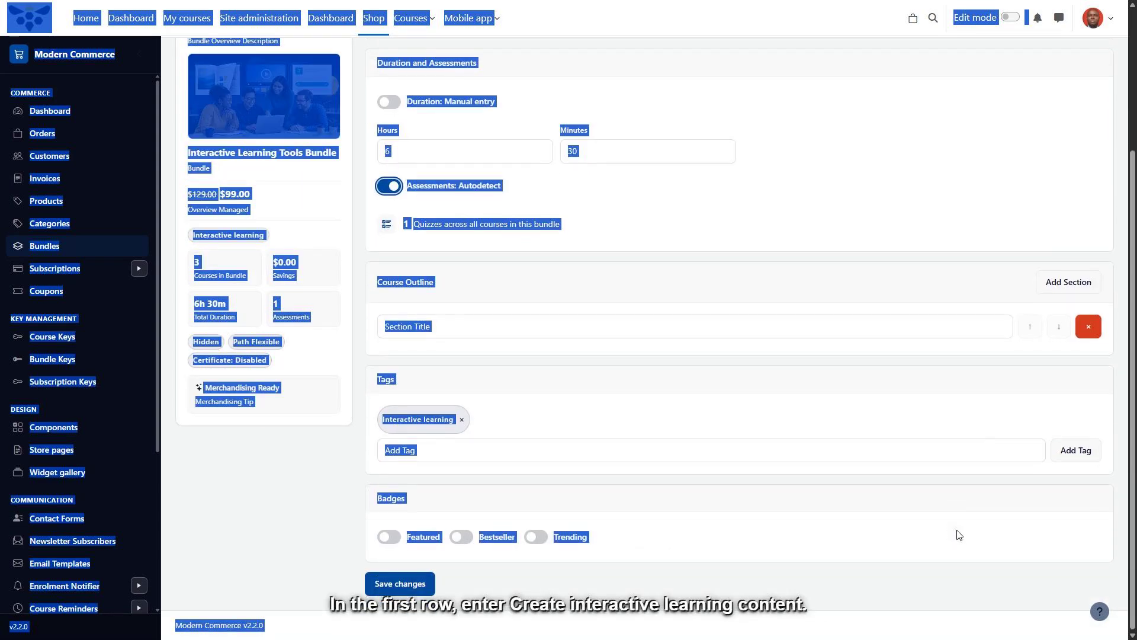
type("Create")
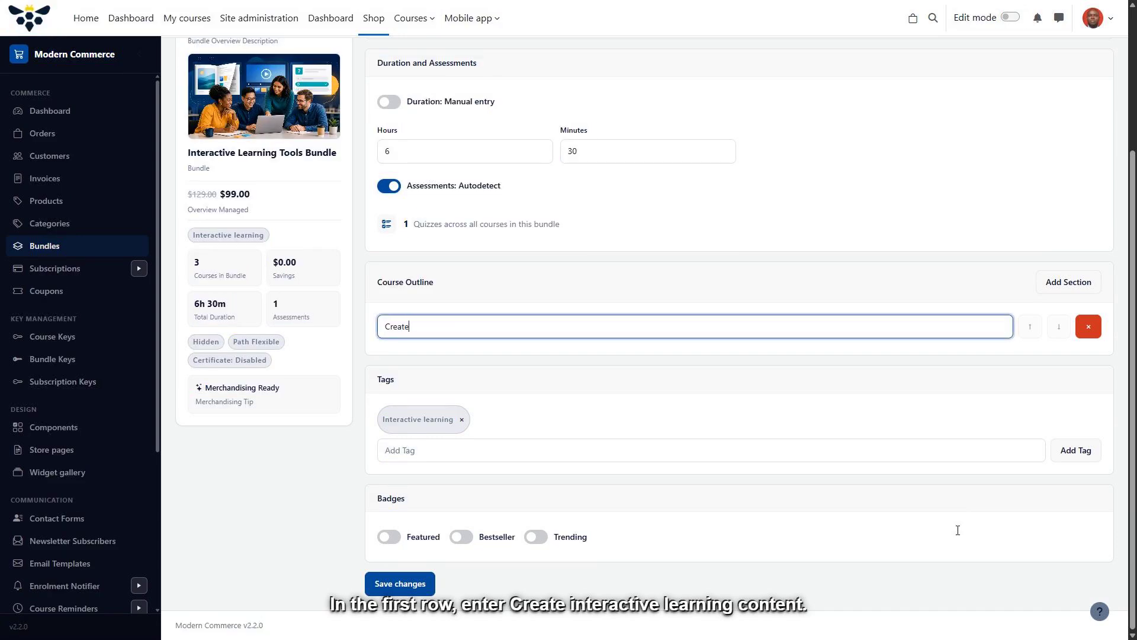
type(" interactive learning content")
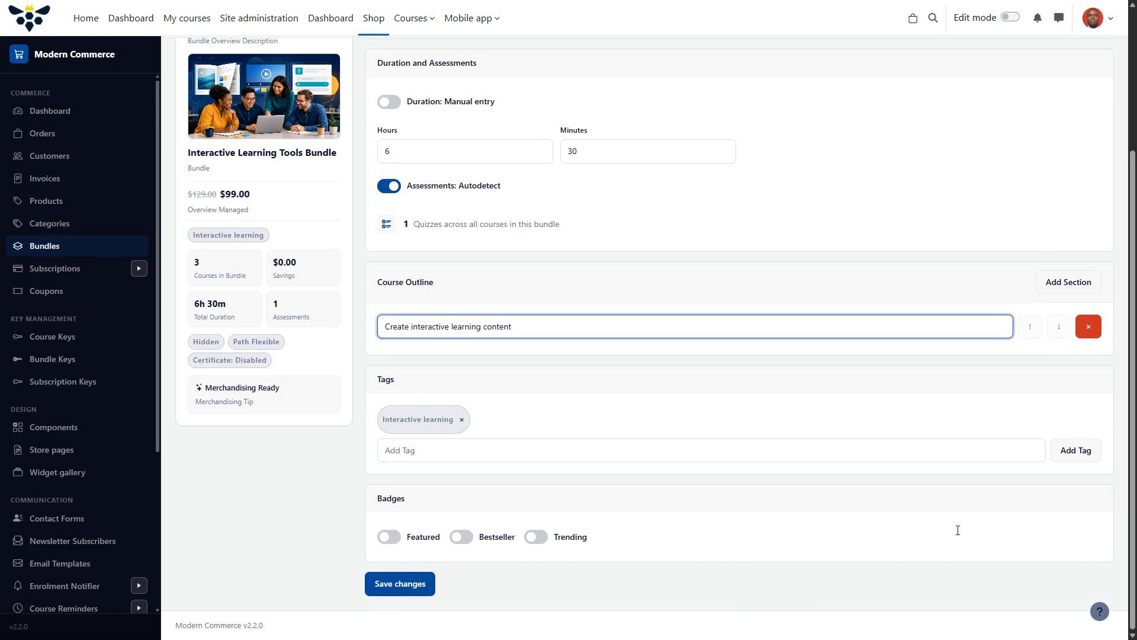
Add two more blank sections to the course outline.
scroll(957, 530, "up", 1)
key("shift+Tab")
key("Return")
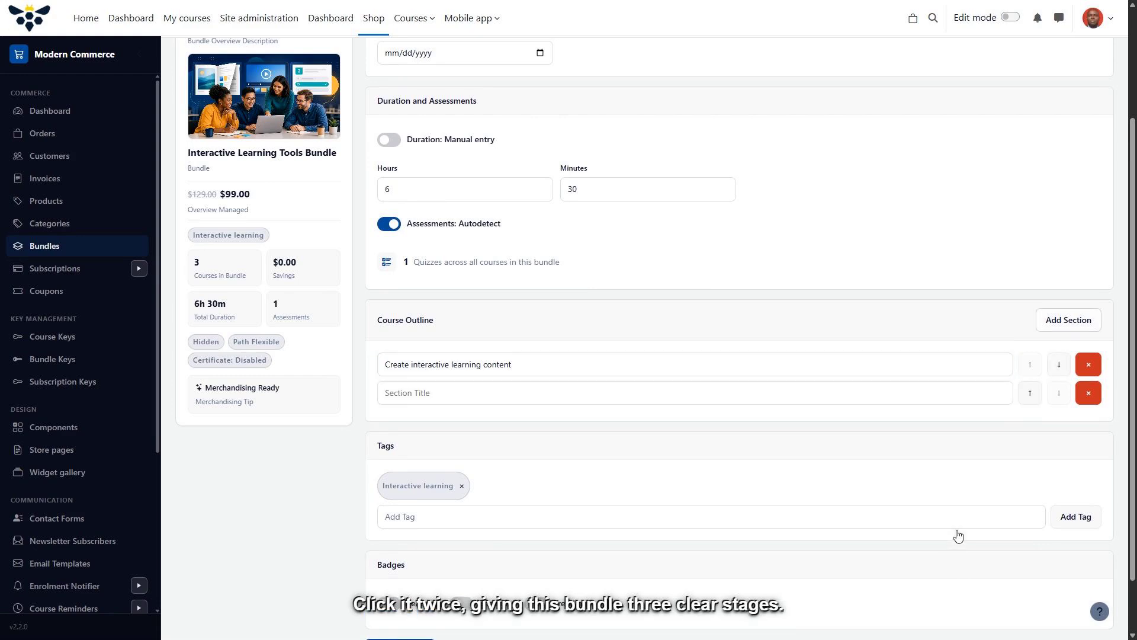
scroll(959, 536, "up", 1)
key("Return")
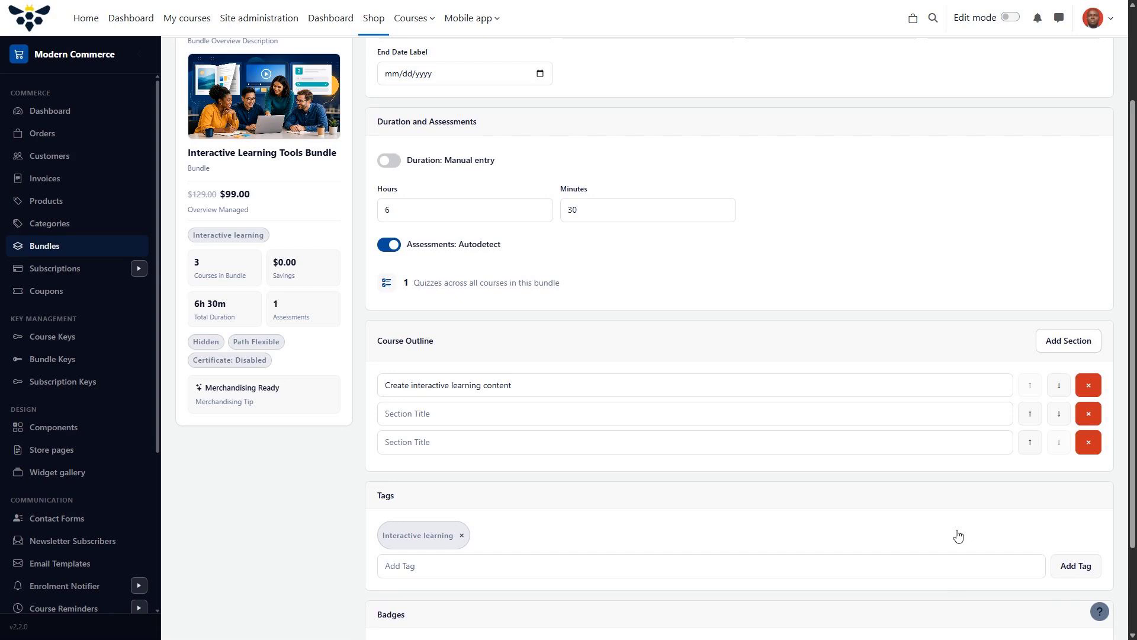
Title the second course outline section "Build checks for understanding".
scroll(958, 536, "down", 3)
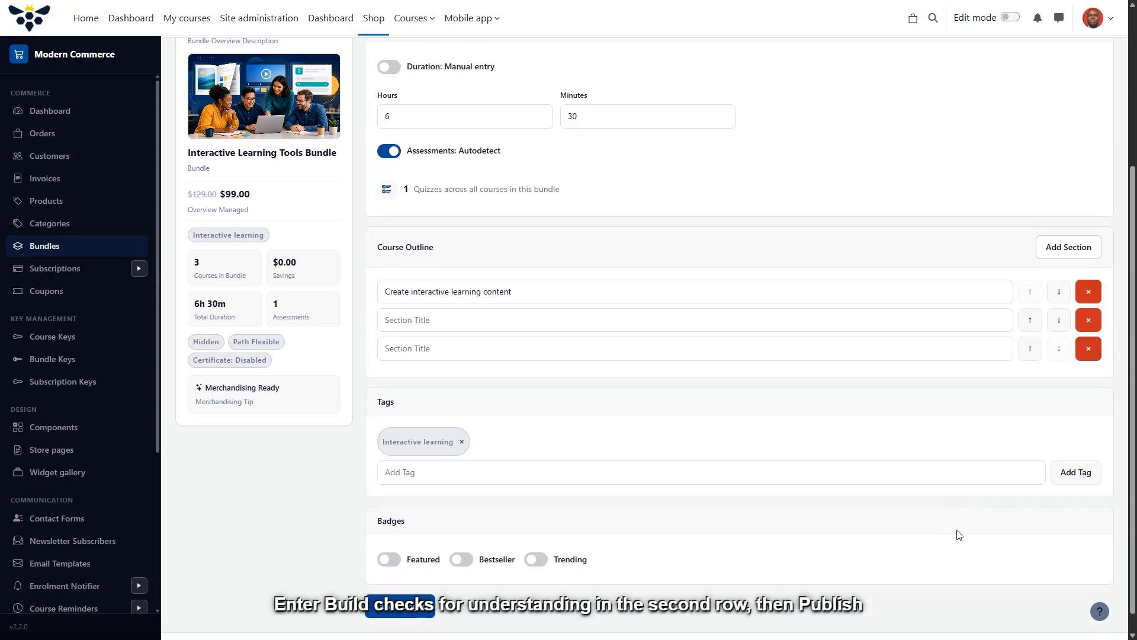
key("Tab")
type("Build checks")
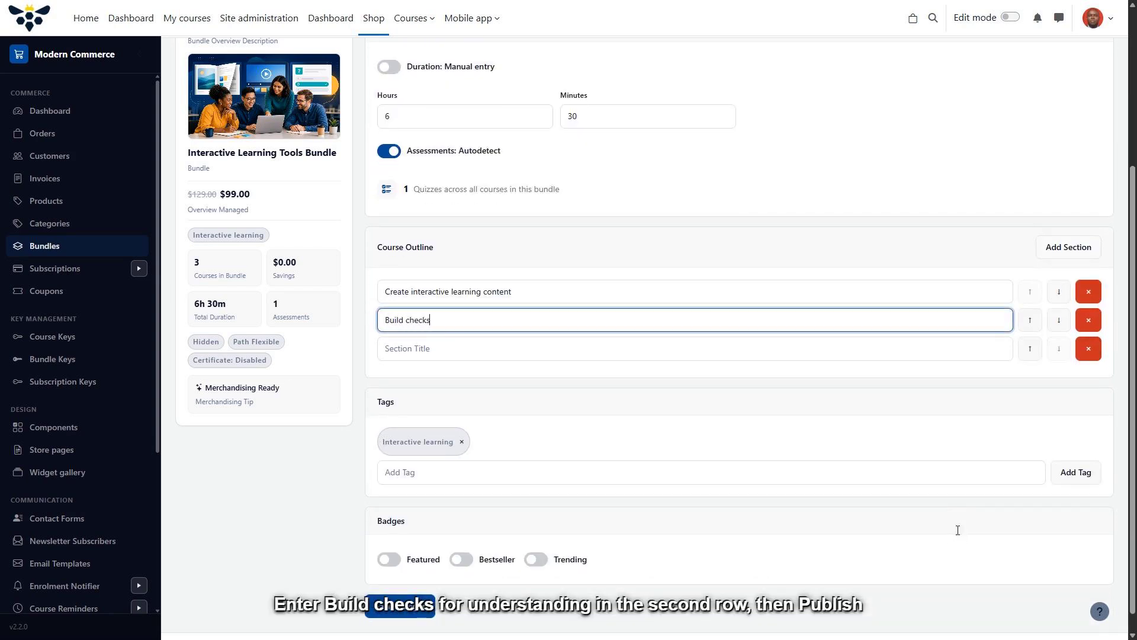
type(" for understanding")
scroll(958, 530, "down", 1)
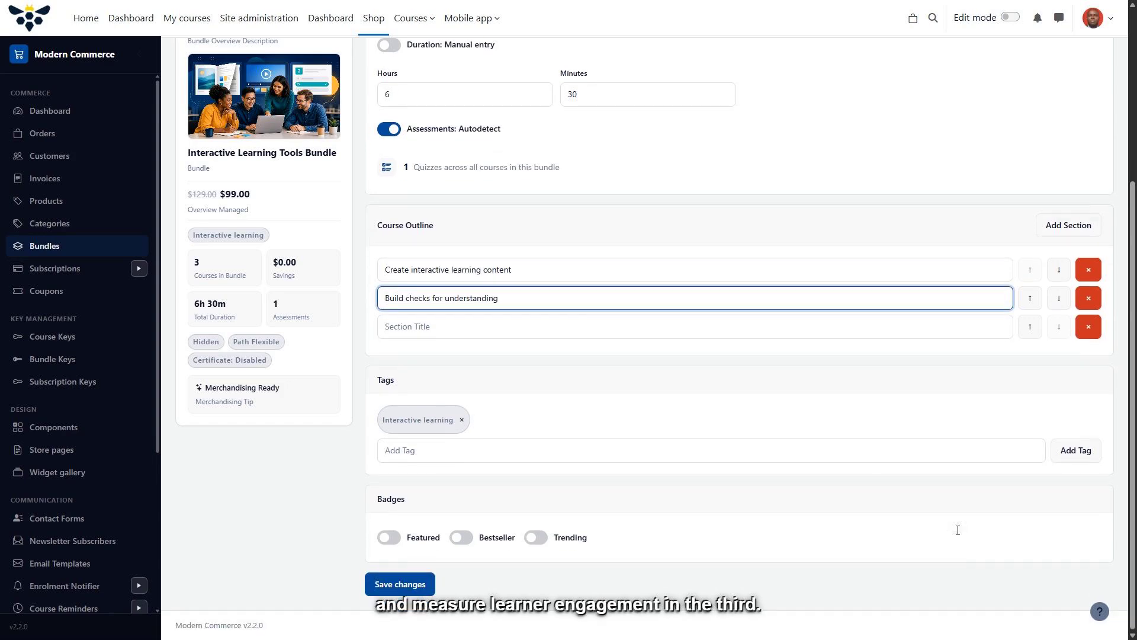
Title the third course outline section "Publish and measure learner engagement".
key("Tab")
type("Publish")
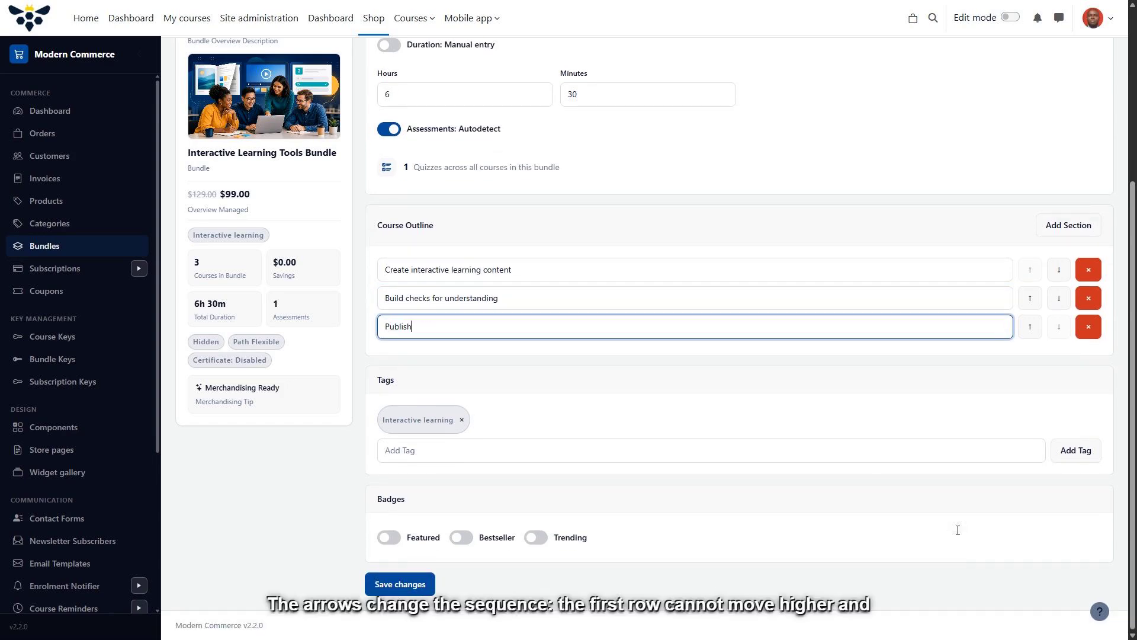
type(" and measure learner engagement")
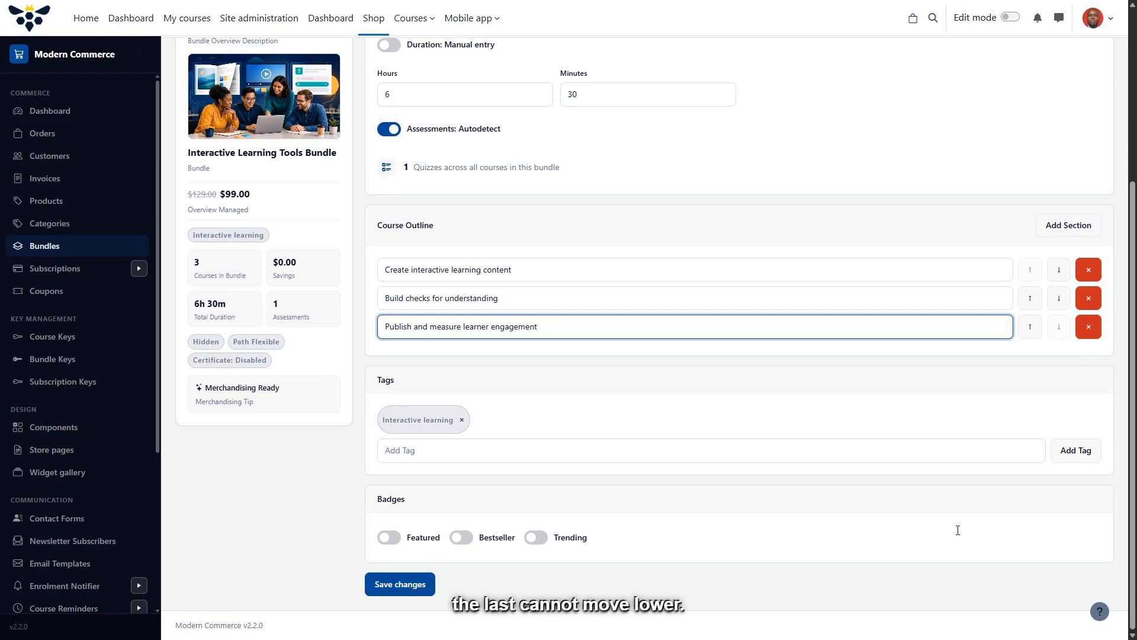
Reorder the outline by moving "Build checks for understanding" down one place, and move the section that takes its place up one.
scroll(958, 531, "up", 1)
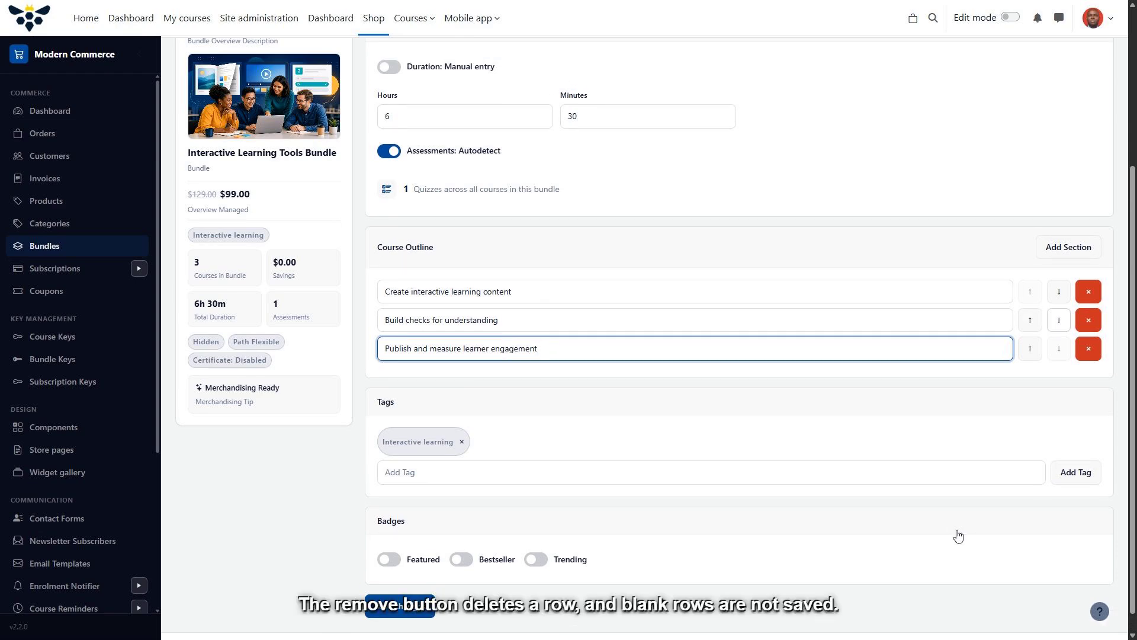
left_click(1059, 320)
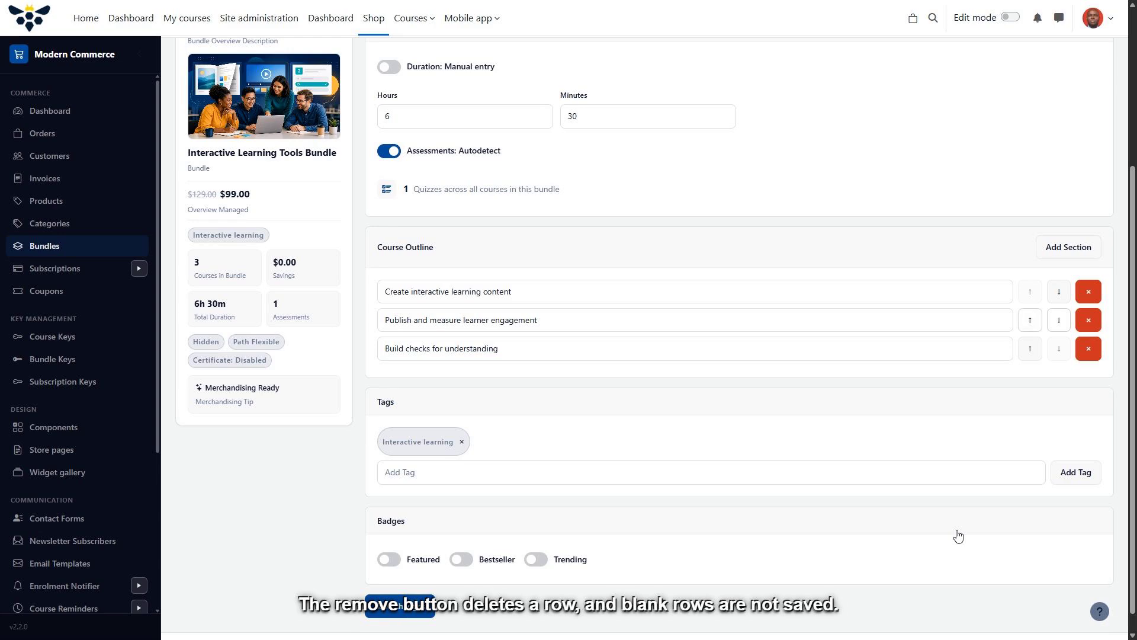
left_click(1030, 319)
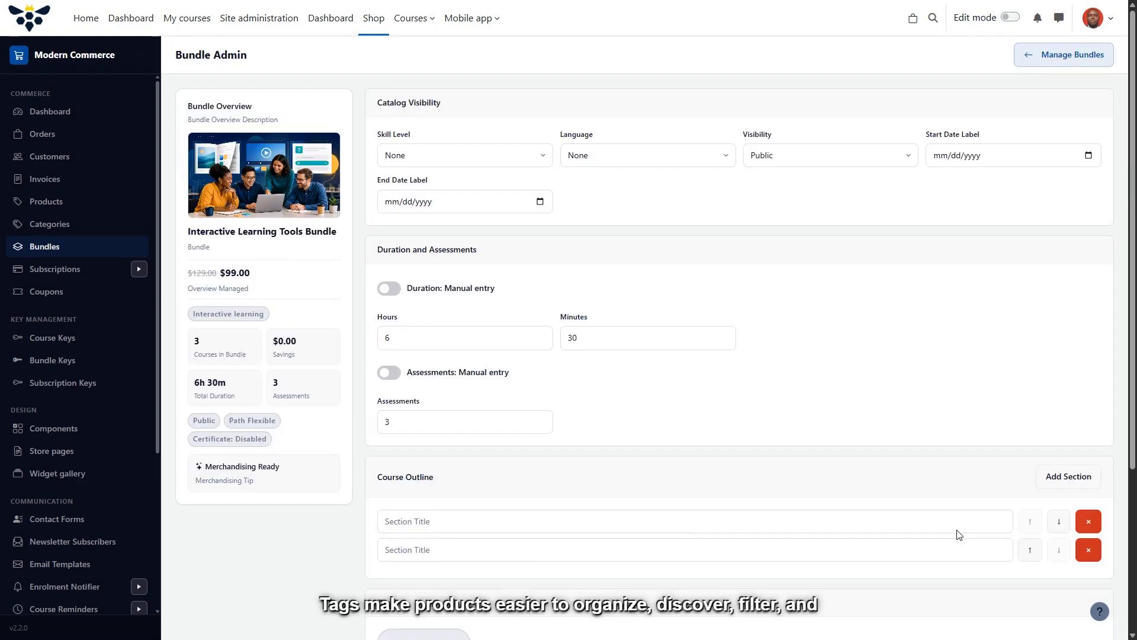
Add the tags "Interactive learning" and "Engagement" to the bundle, and save the changes.
scroll(958, 533, "down", 4)
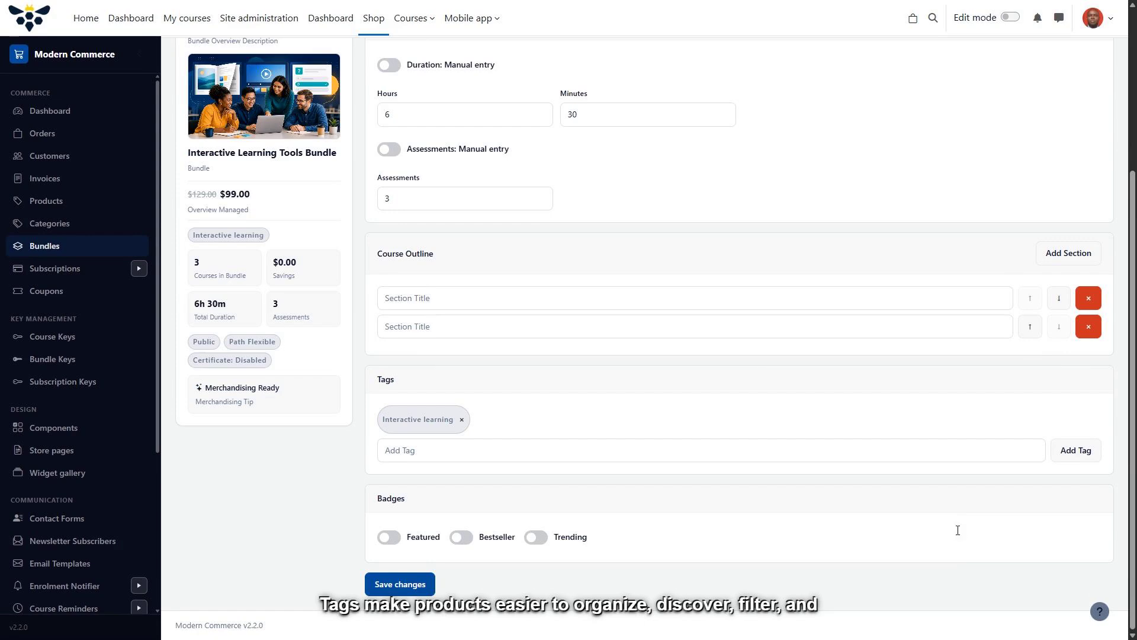
left_click(711, 451)
type("Interactive le")
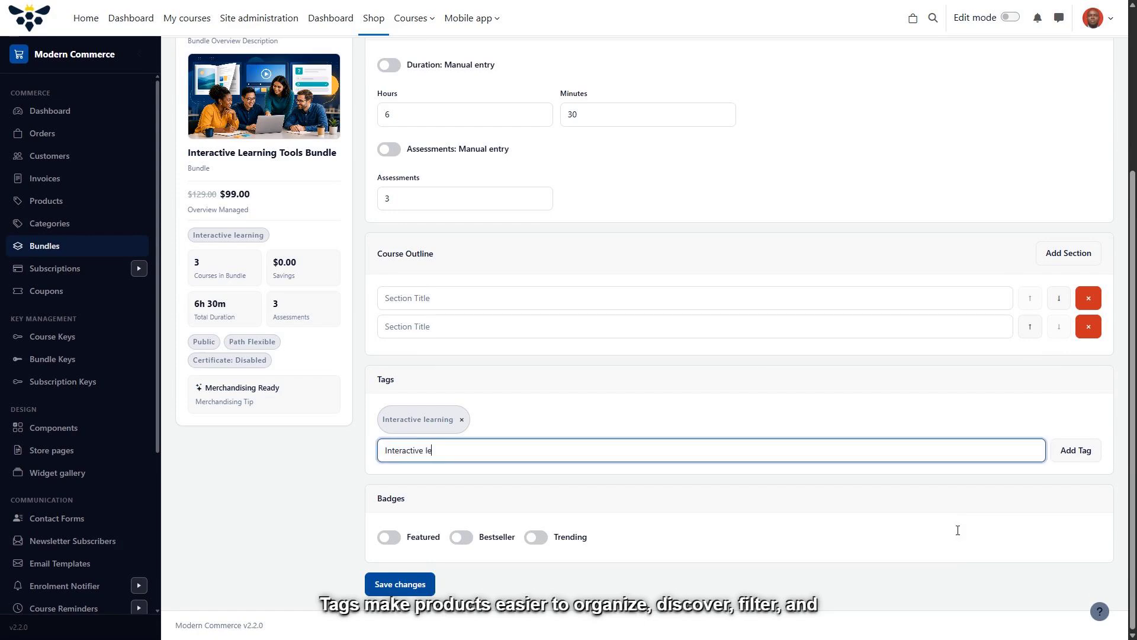
type("arning")
key("Return")
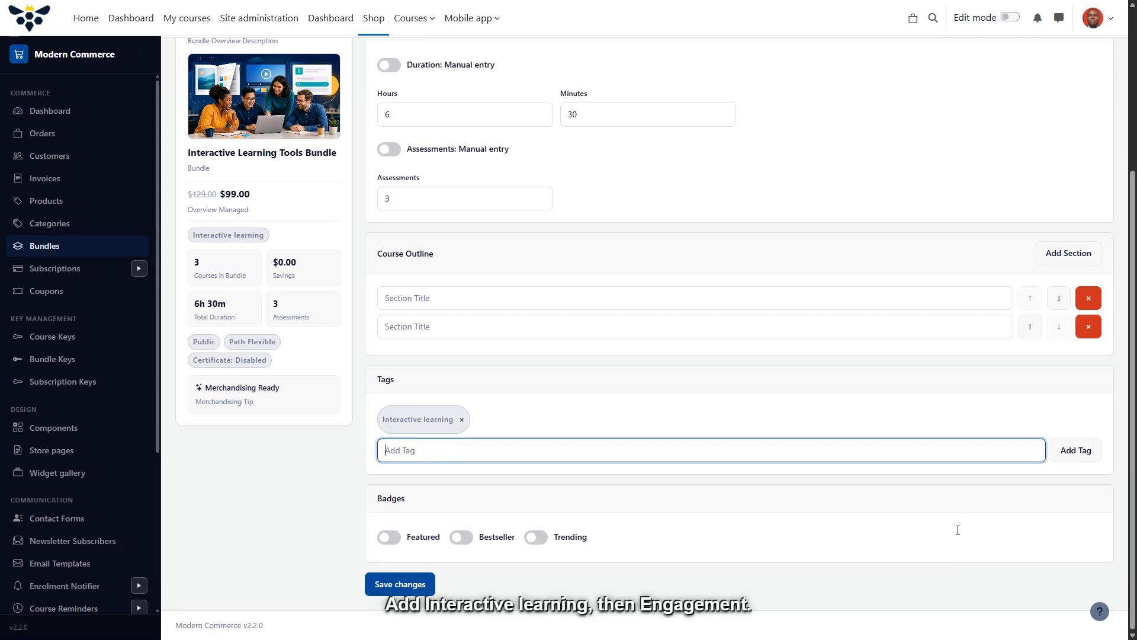
type("Engagement")
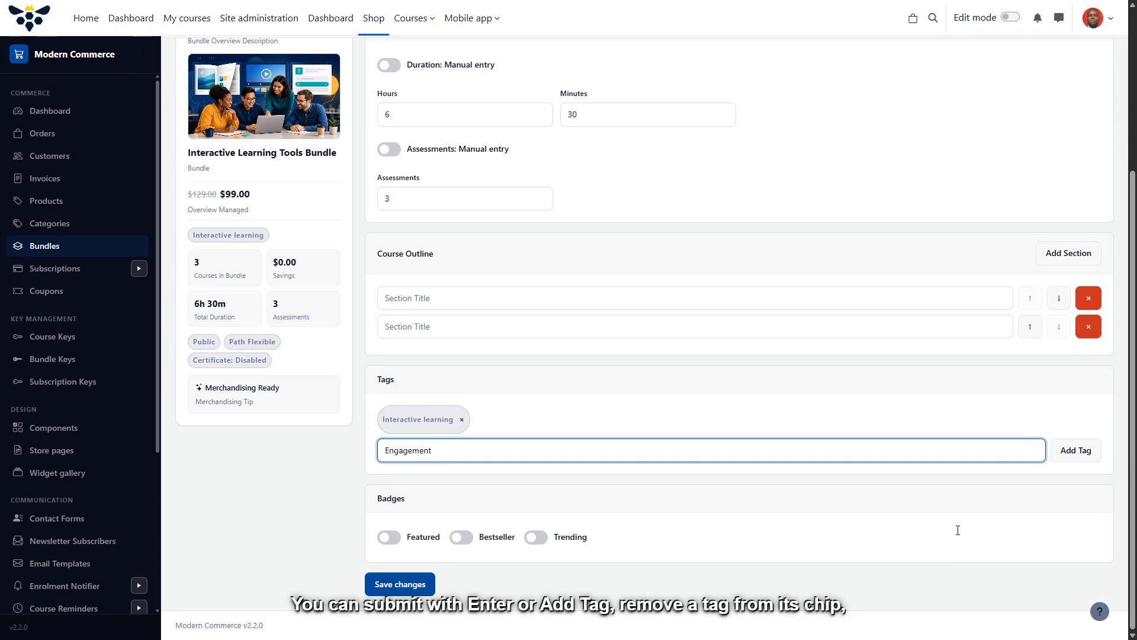
key("Return")
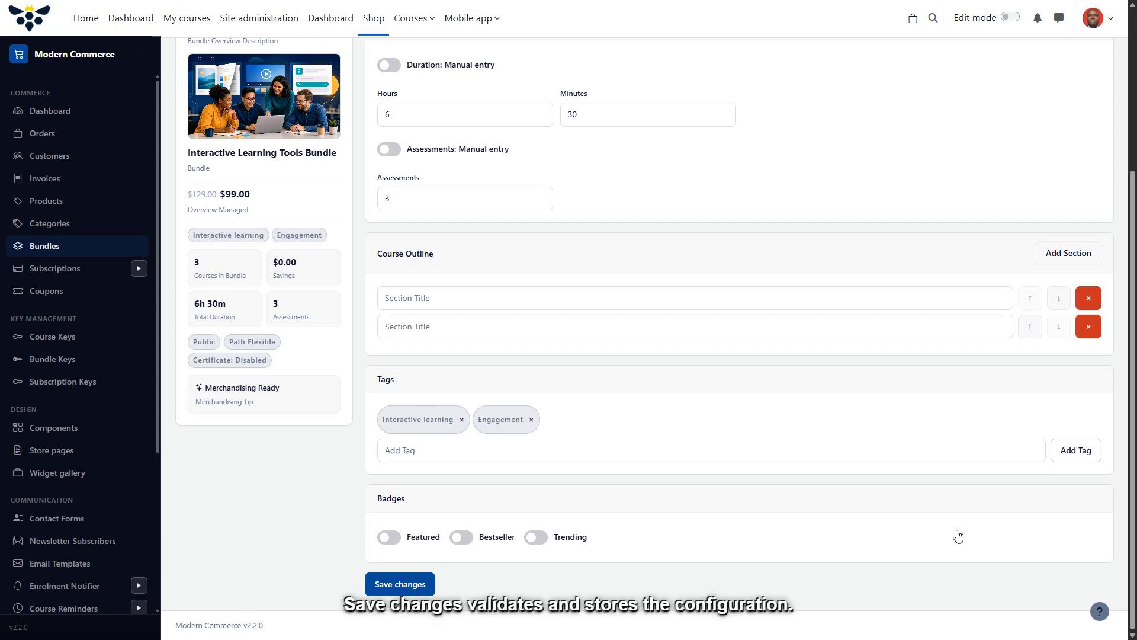
left_click(400, 584)
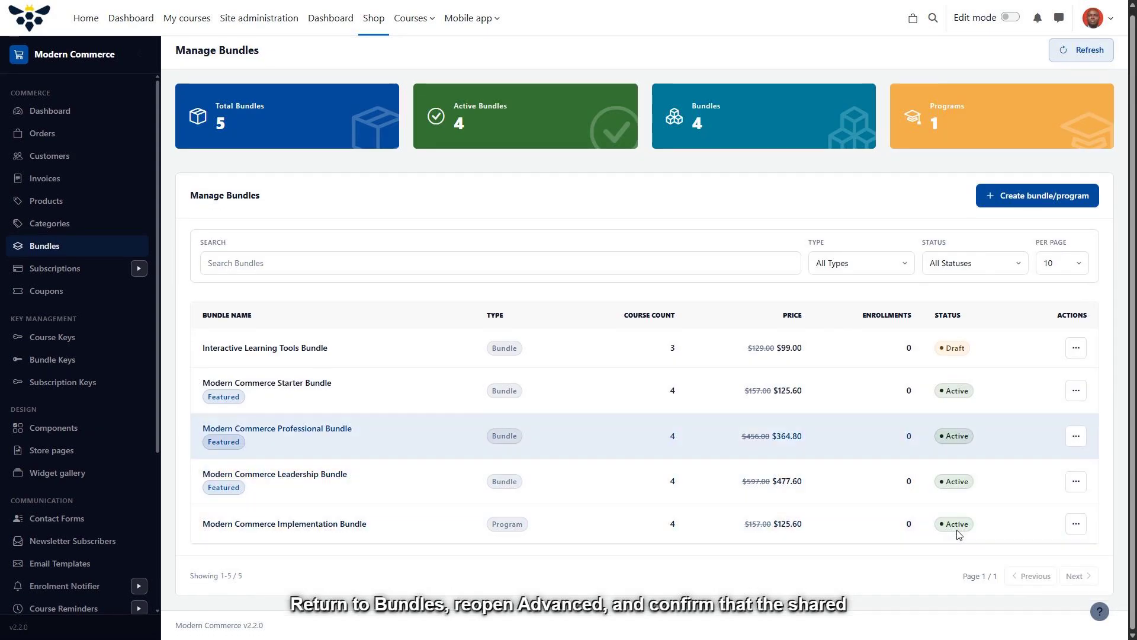
Reopen the advanced settings of the Interactive Learning Tools Bundle and check the saved catalog, duration, assessment and tag values.
left_click(1077, 349)
key("Down")
key("Down")
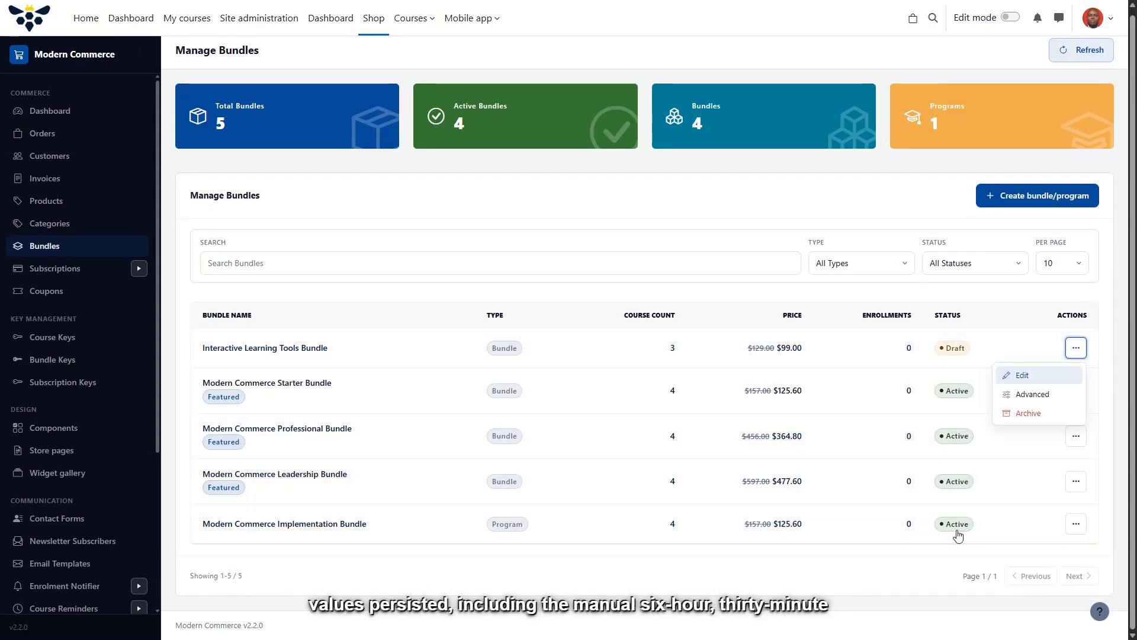
key("Return")
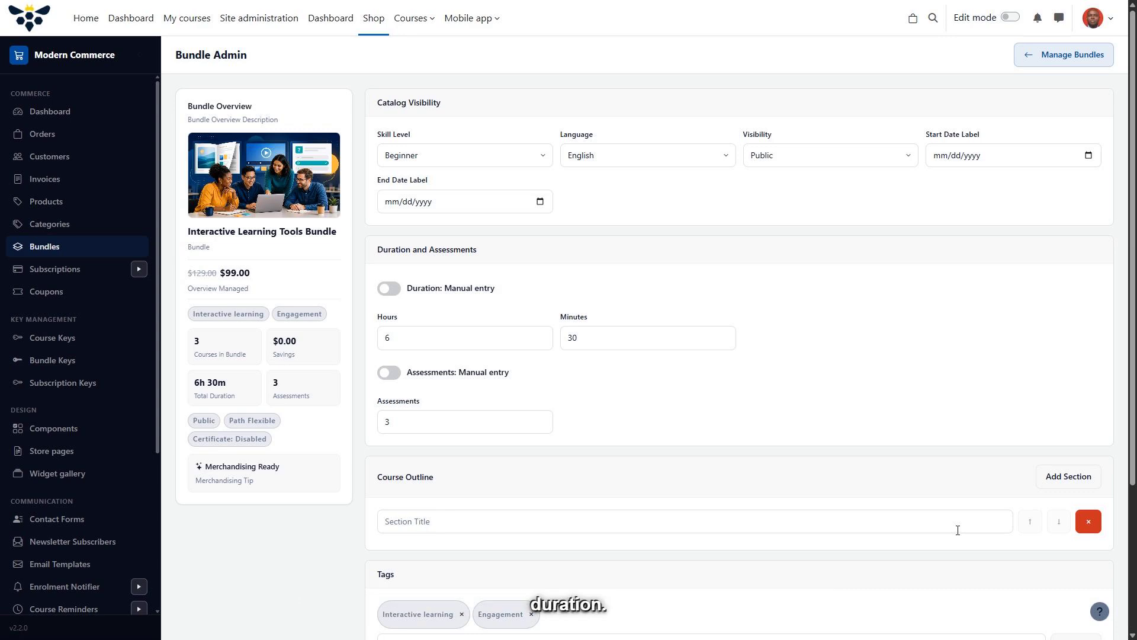
scroll(958, 531, "down", 3)
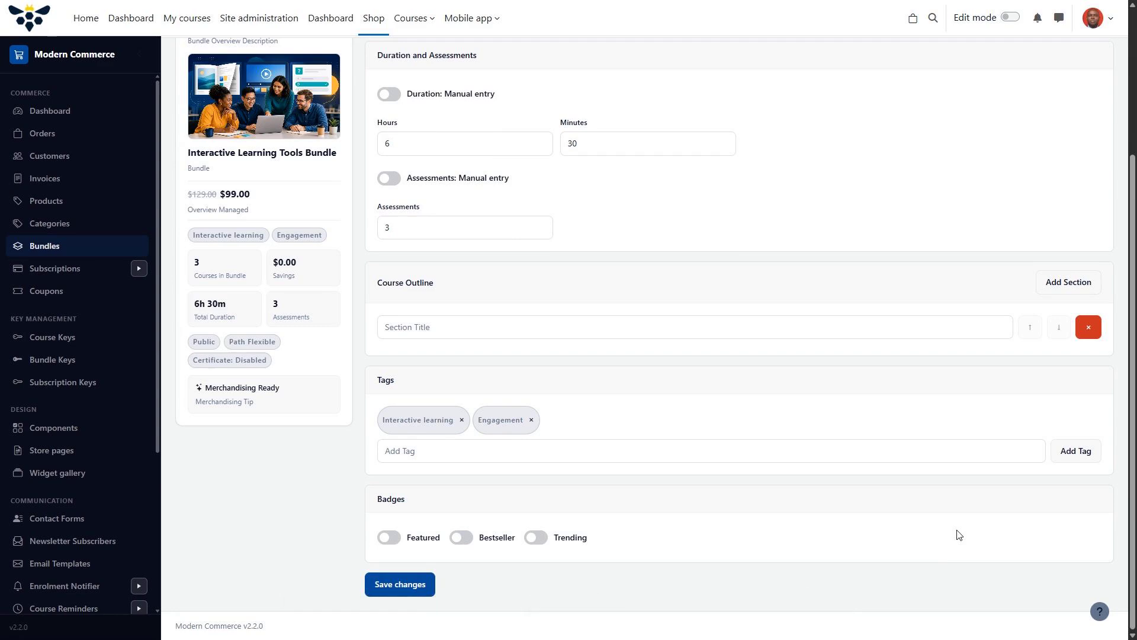
Return to the bundle list and open the advanced settings of the Modern Commerce Implementation Bundle.
key("alt+Left")
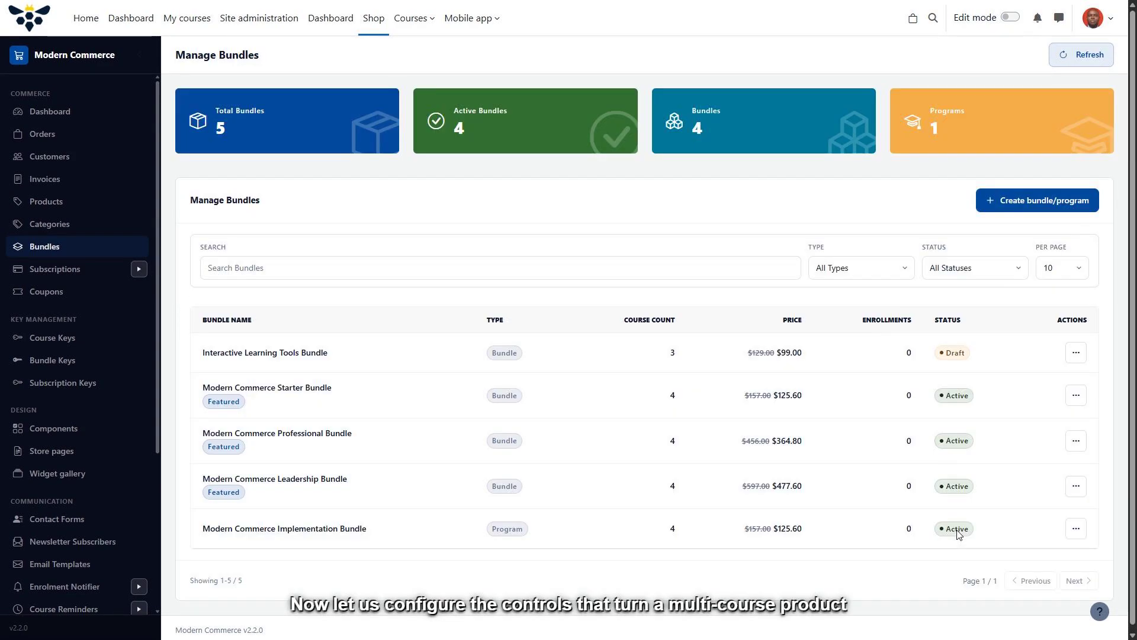
scroll(959, 535, "down", 1)
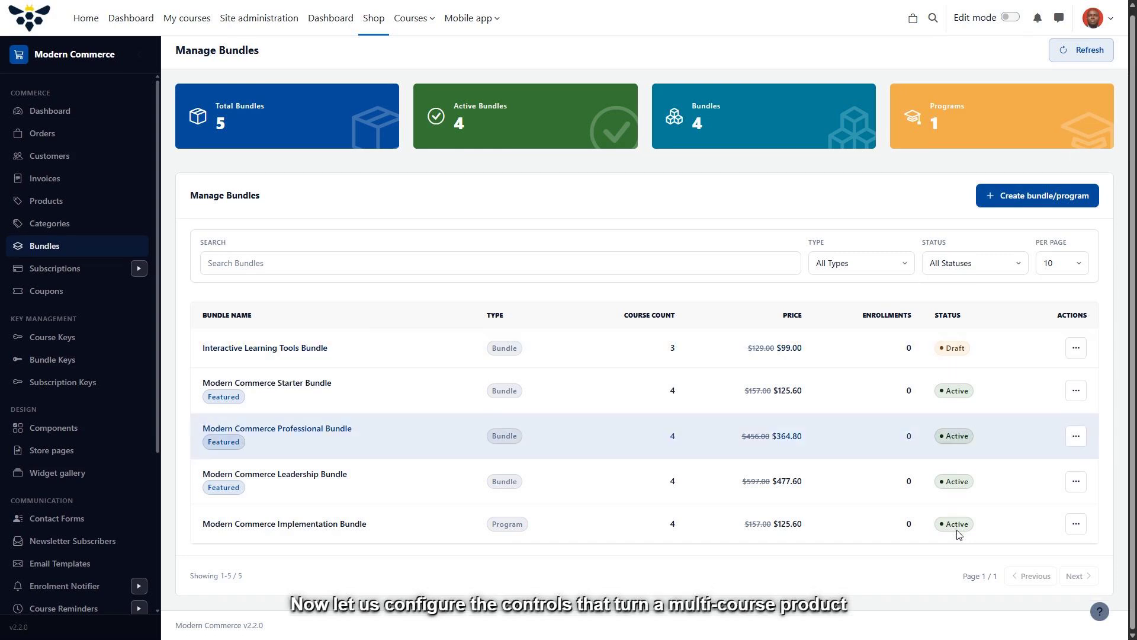
key("Return")
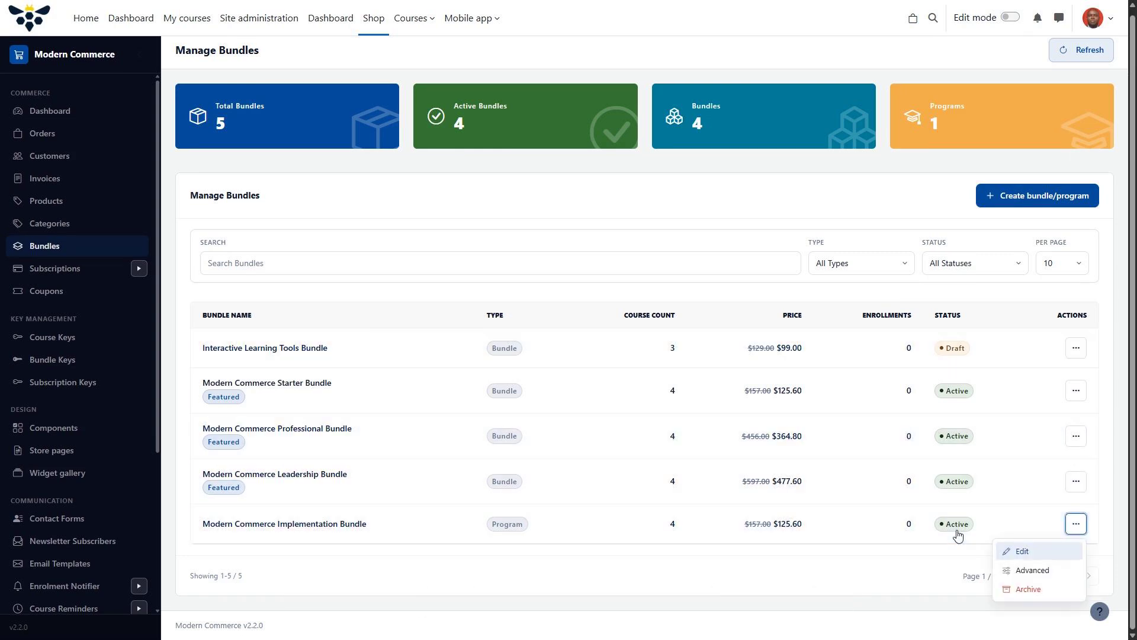
key("Down")
key("Down")
key("Return")
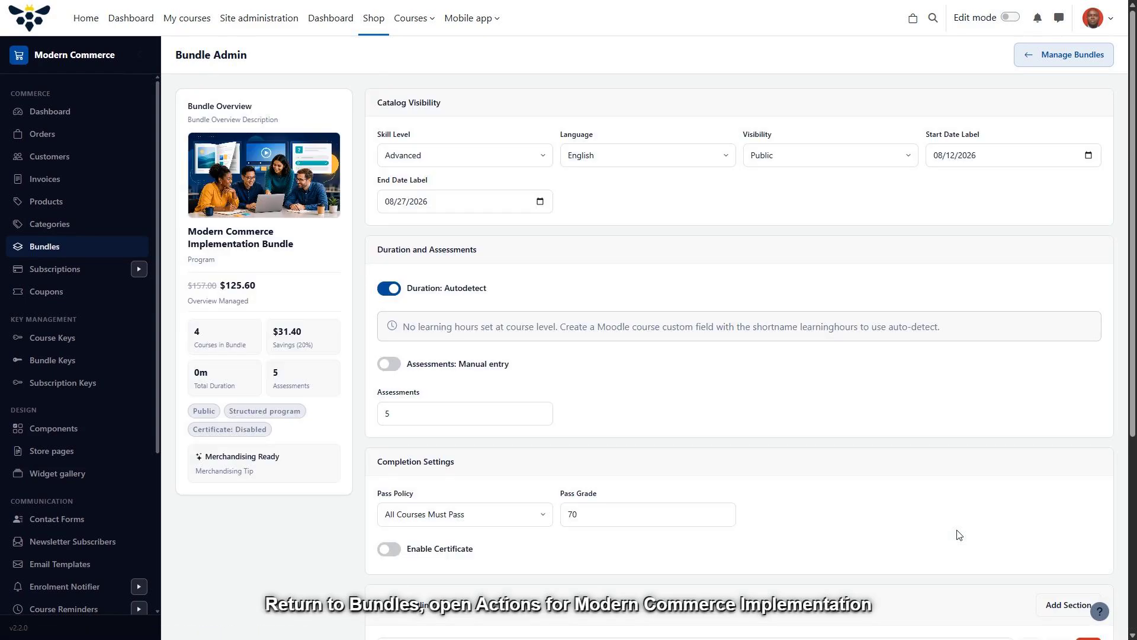
Set the pass policy in the program's completion settings to Weighted Average.
scroll(960, 535, "down", 3)
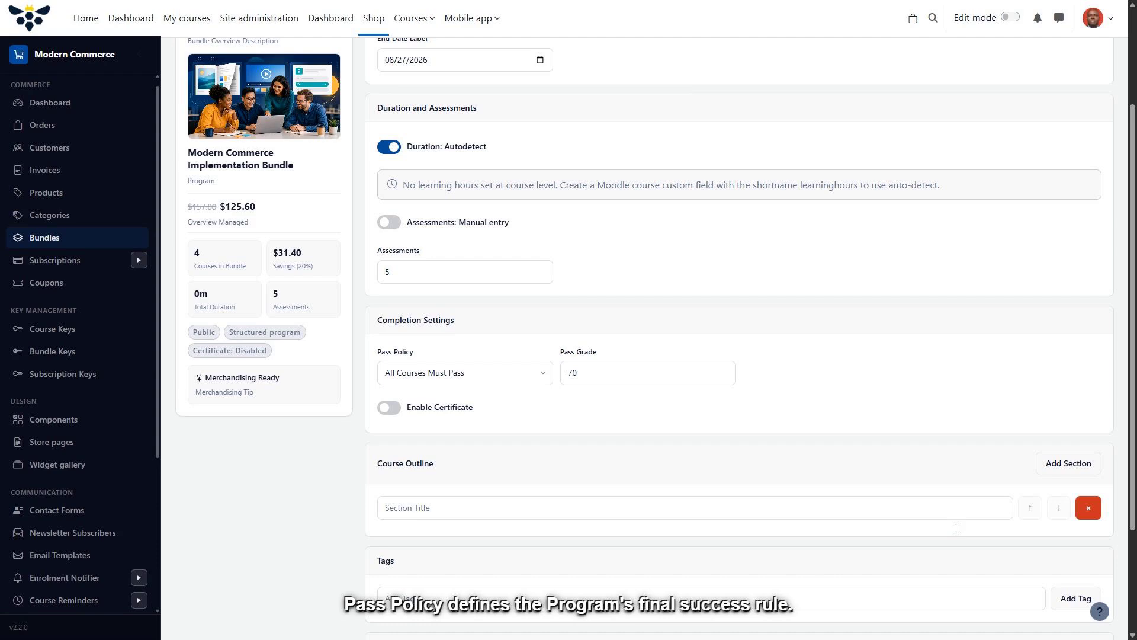
scroll(958, 533, "down", 1)
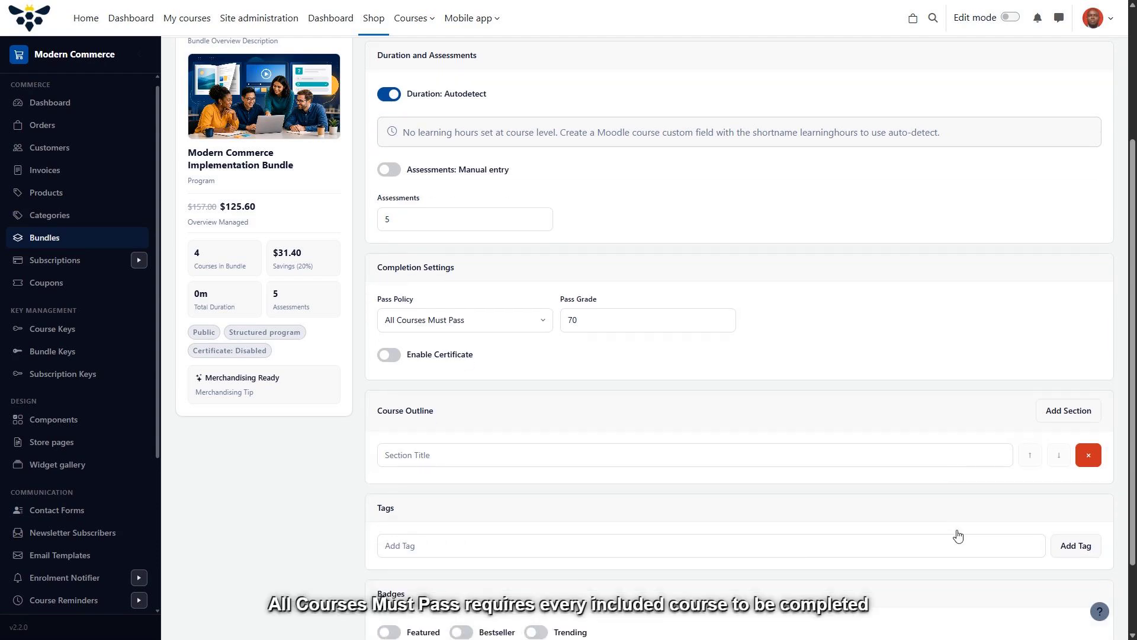
key("alt+Down")
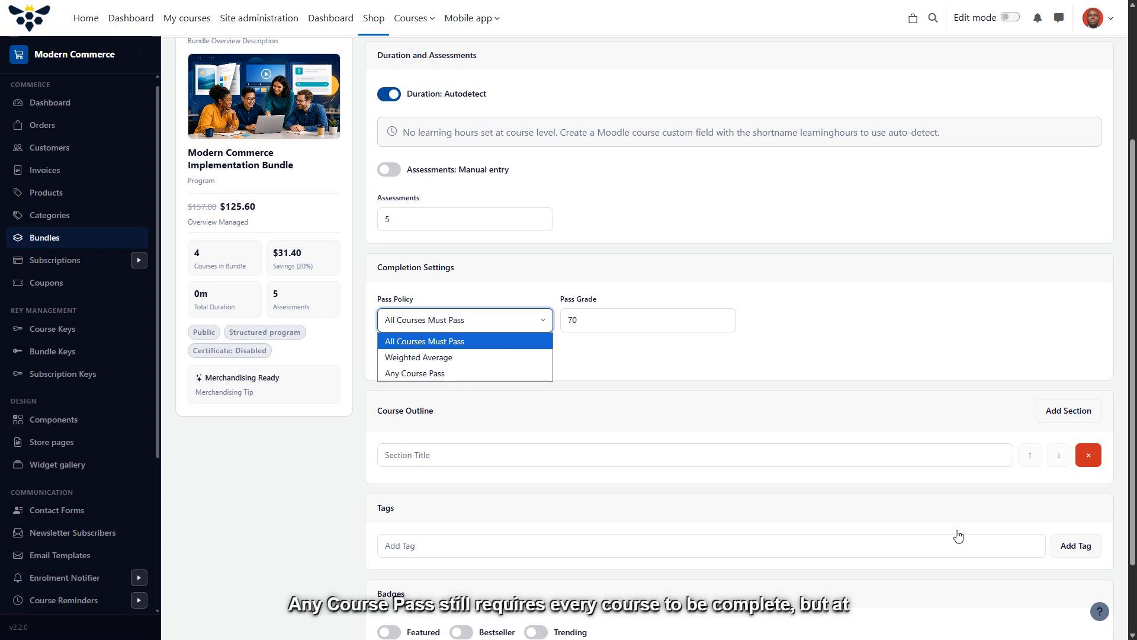
key("Down")
key("Return")
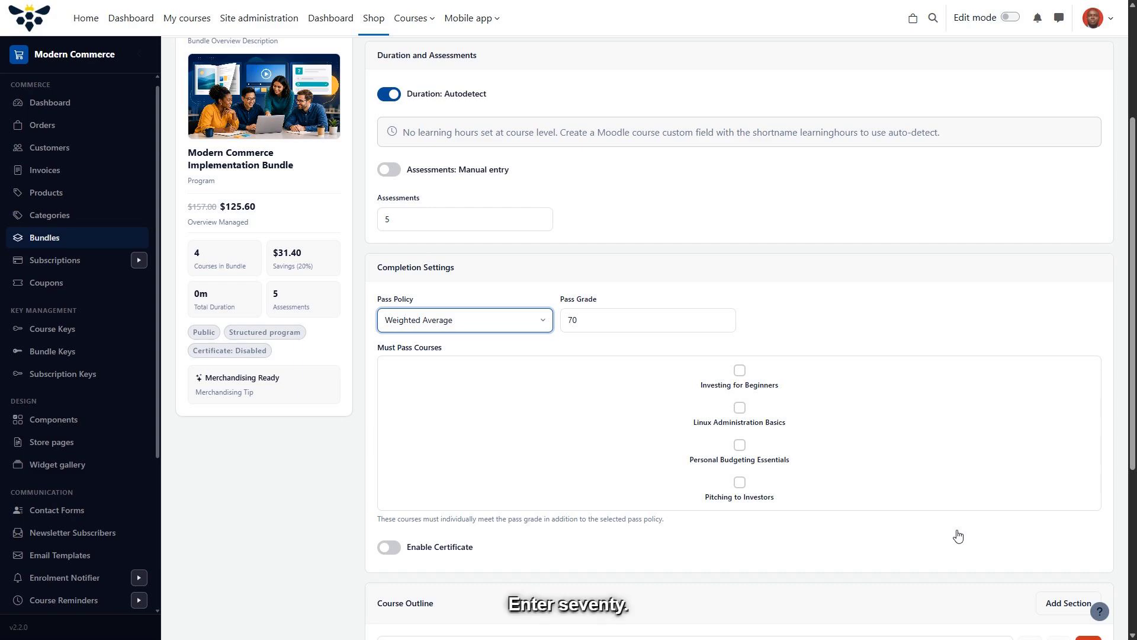
Keep the pass grade at 70 and mark Investing for Beginners as a must-pass course.
key("Tab")
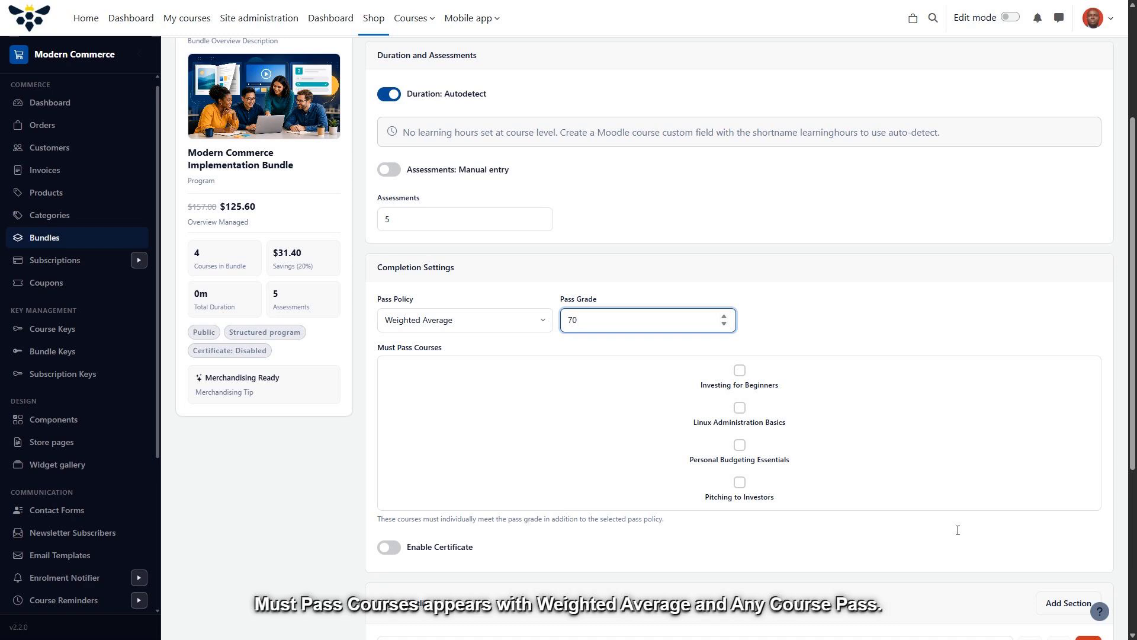
scroll(958, 534, "down", 1)
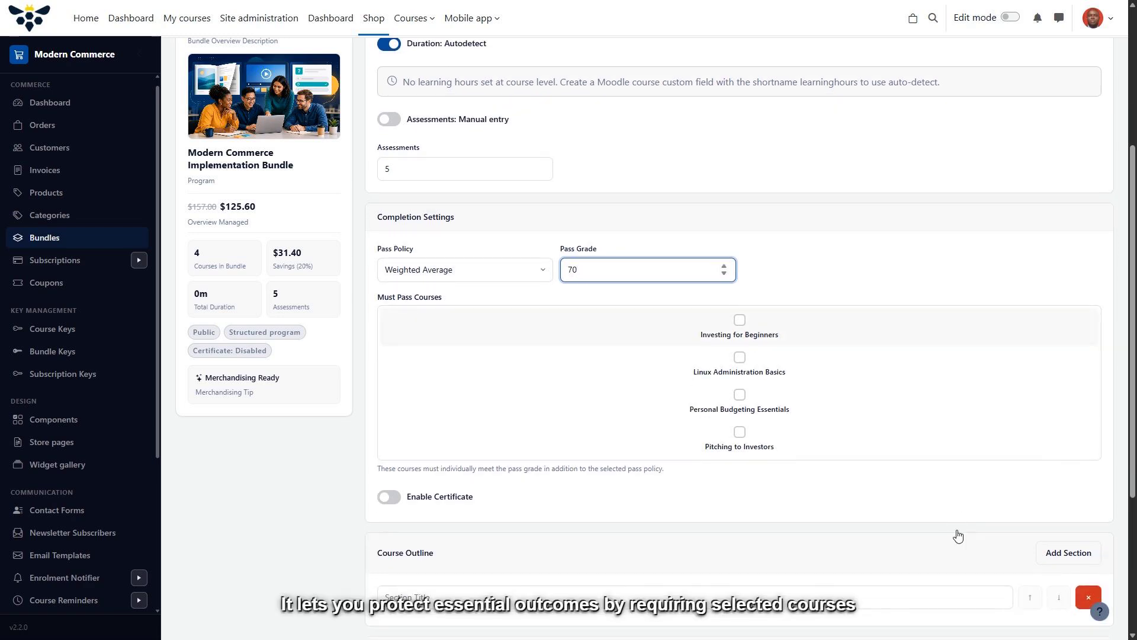
key("Tab")
key("space")
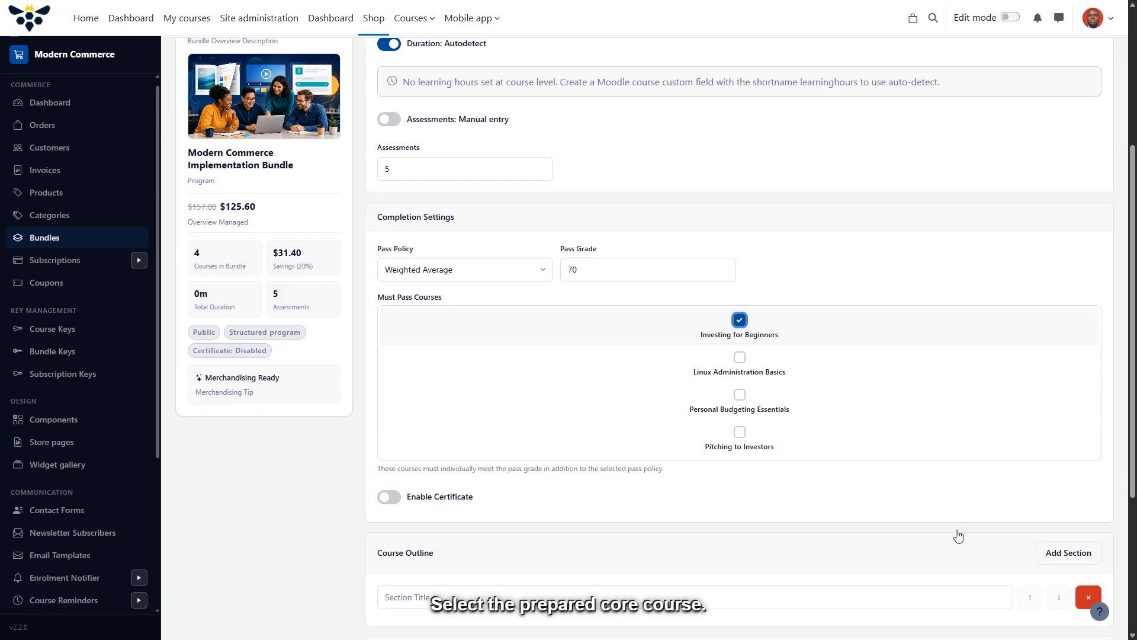
Switch the pass policy to All Courses Must Pass and back to Weighted Average, with Investing for Beginners as must-pass course.
scroll(958, 536, "up", 1)
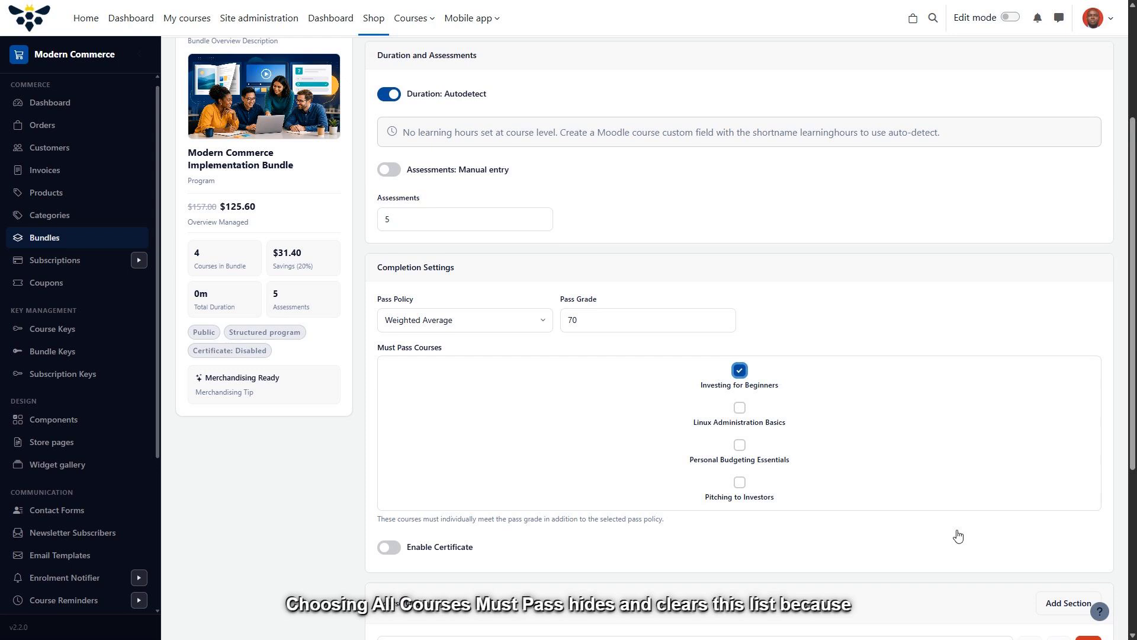
left_click(465, 321)
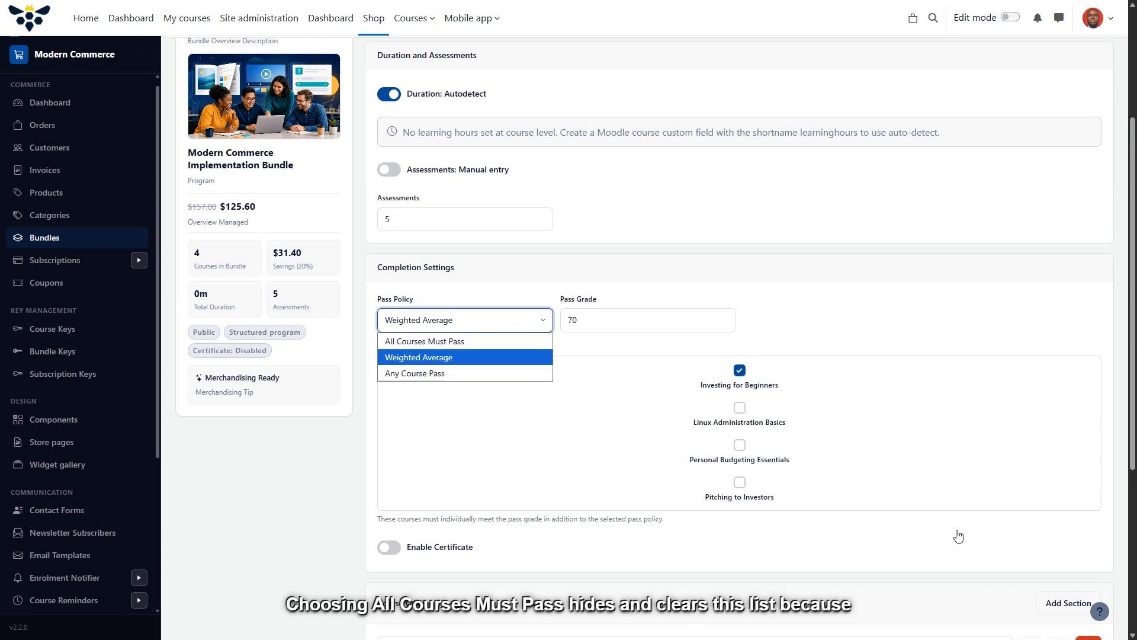
key("Up")
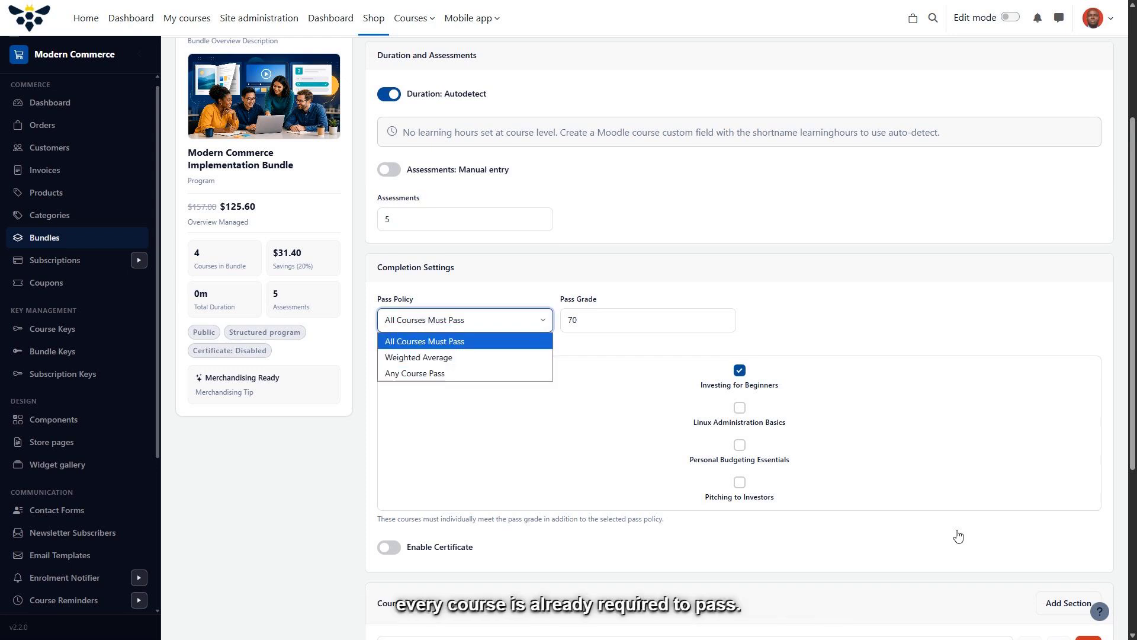
key("Return")
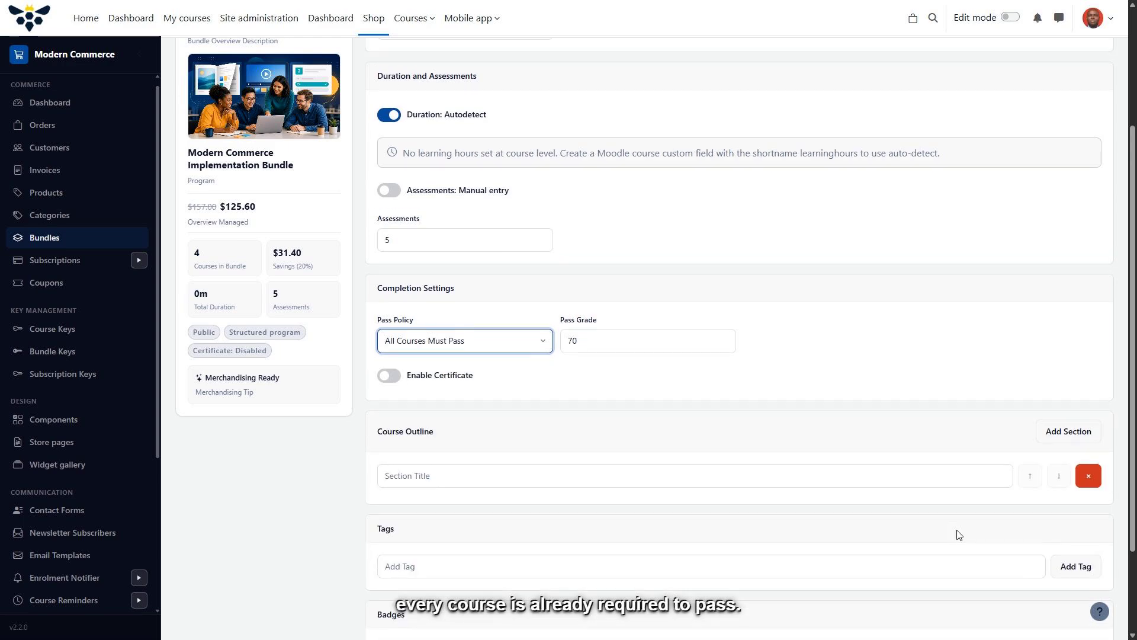
key("alt+Down")
key("Down")
key("Return")
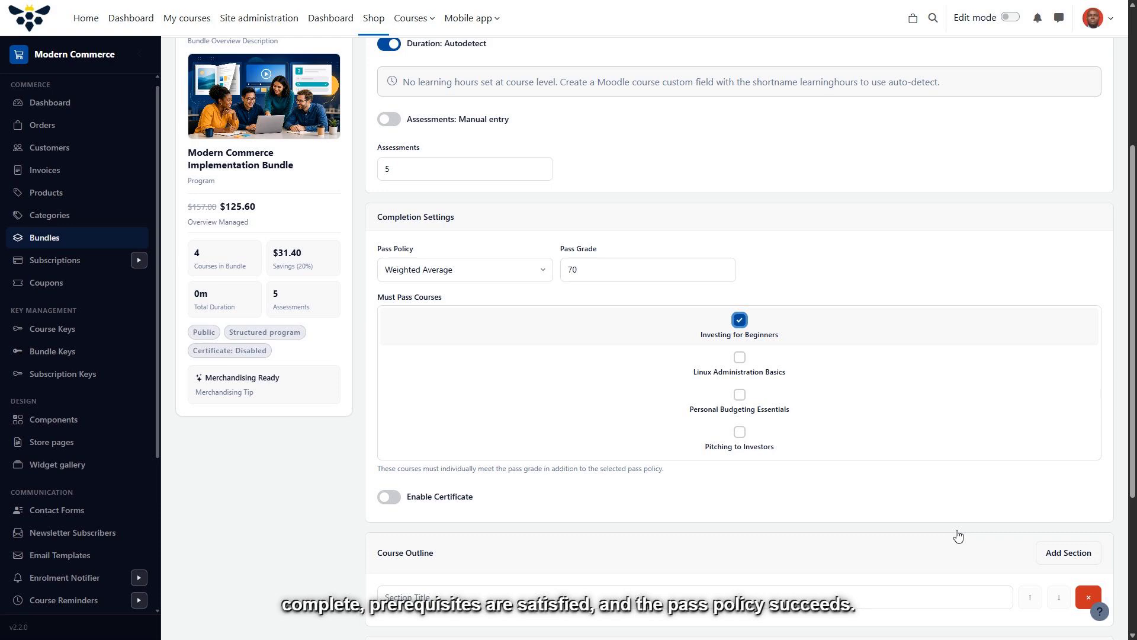
Enable the program certificate and keep the global default Certificate demo template.
scroll(958, 536, "down", 3)
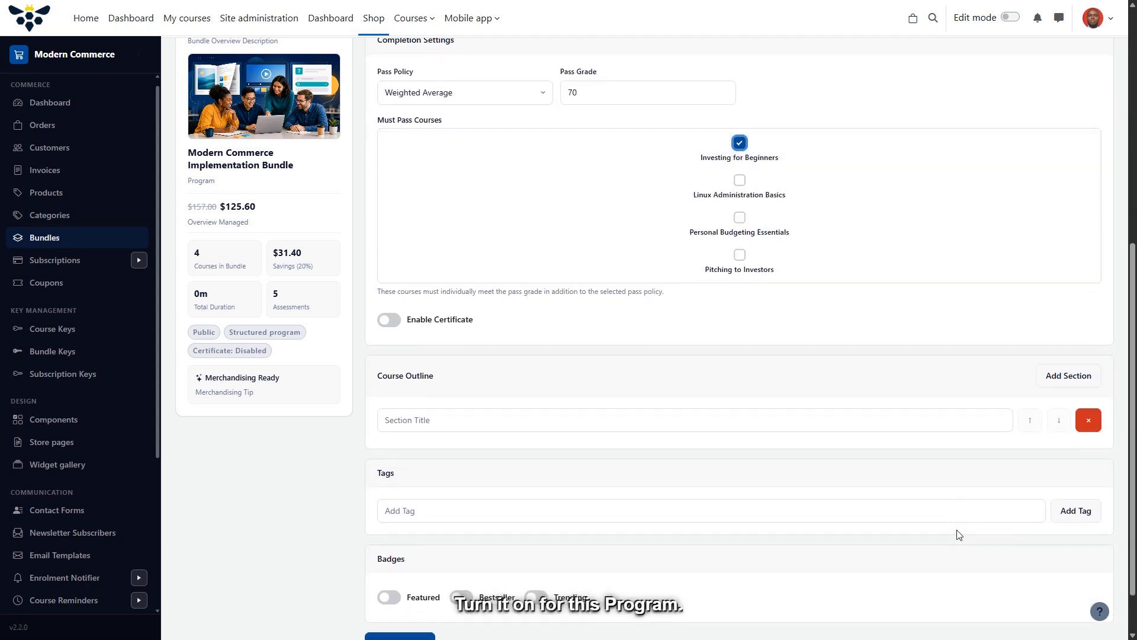
left_click(389, 320)
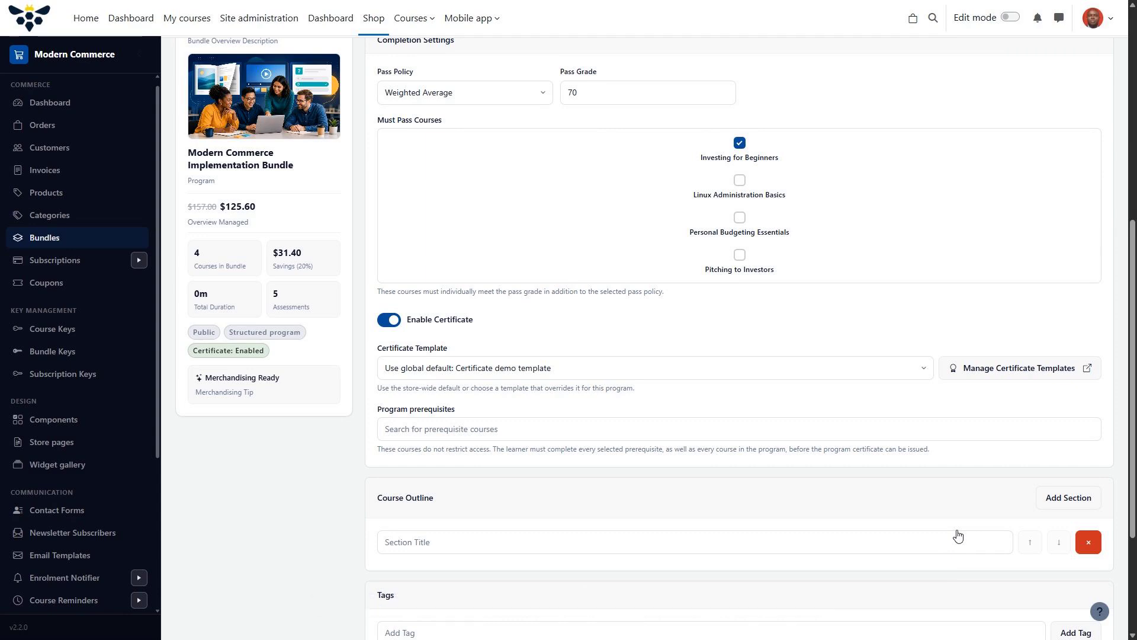
scroll(958, 536, "down", 1)
key("alt+Down")
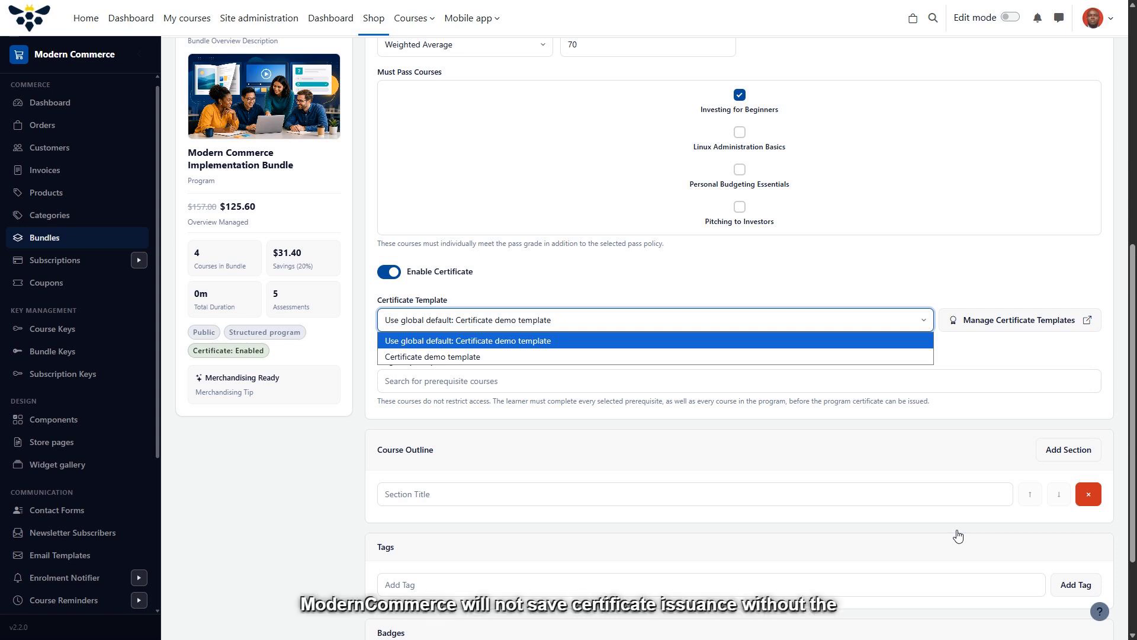
left_click(958, 537)
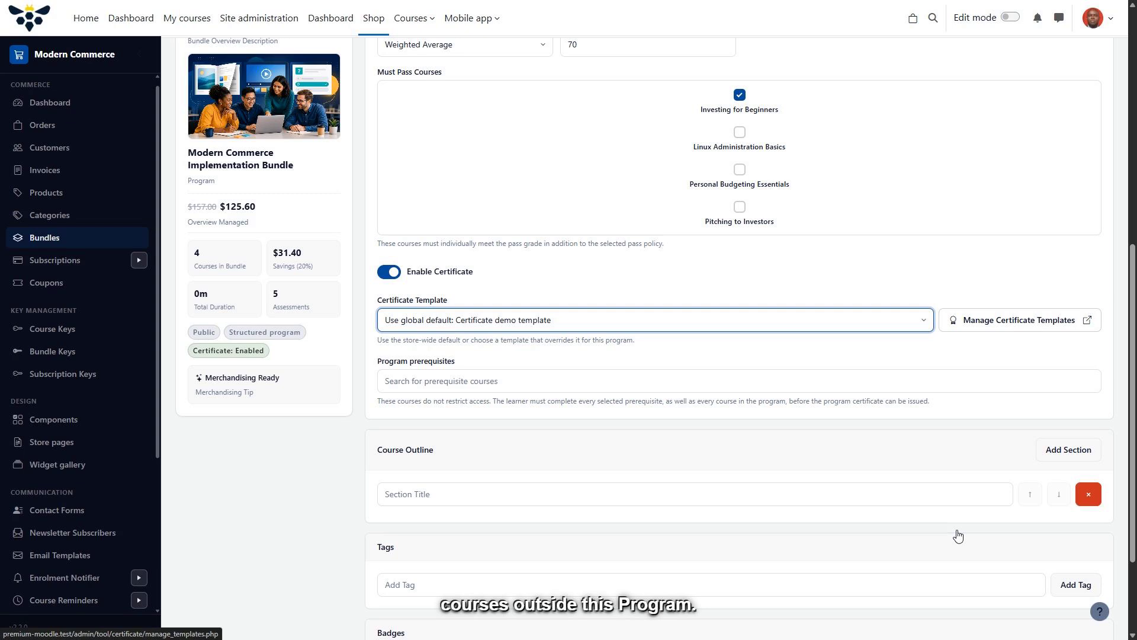
Search for "Modern" among prerequisite courses, add Modern Flipbook as a program prerequisite, and save the changes.
scroll(958, 536, "down", 1)
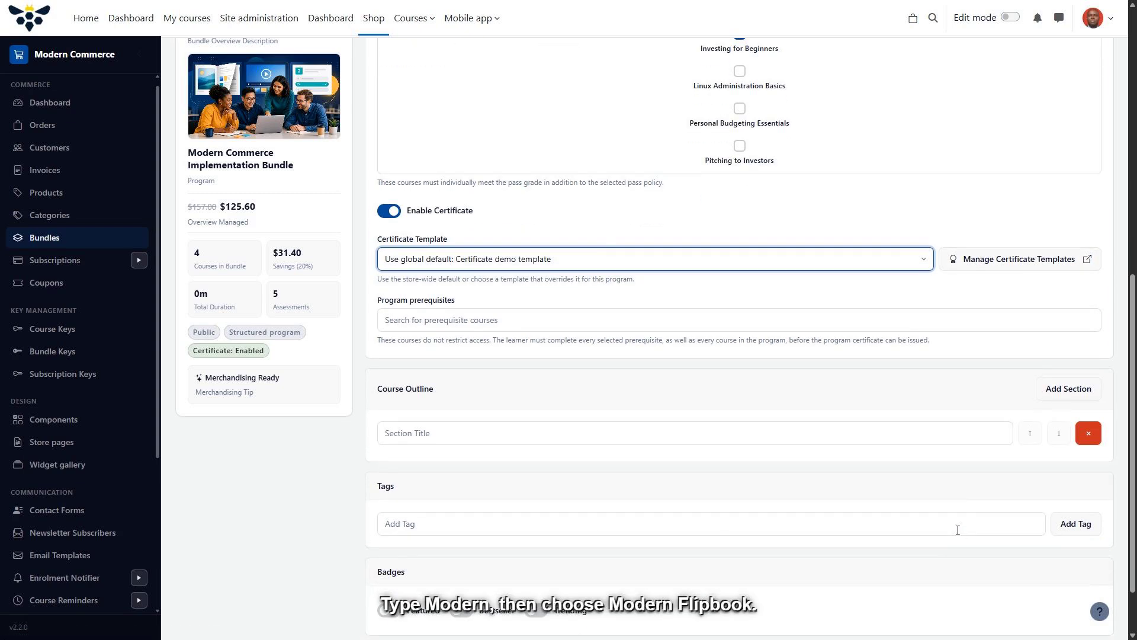
key("Tab")
type("Modern")
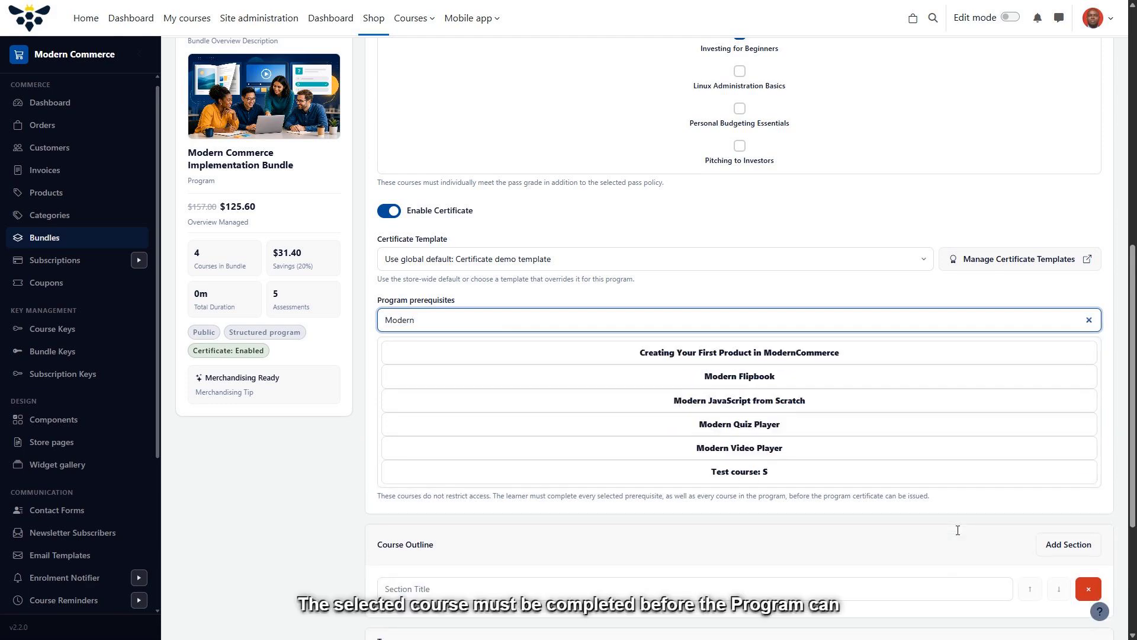
scroll(958, 530, "down", 1)
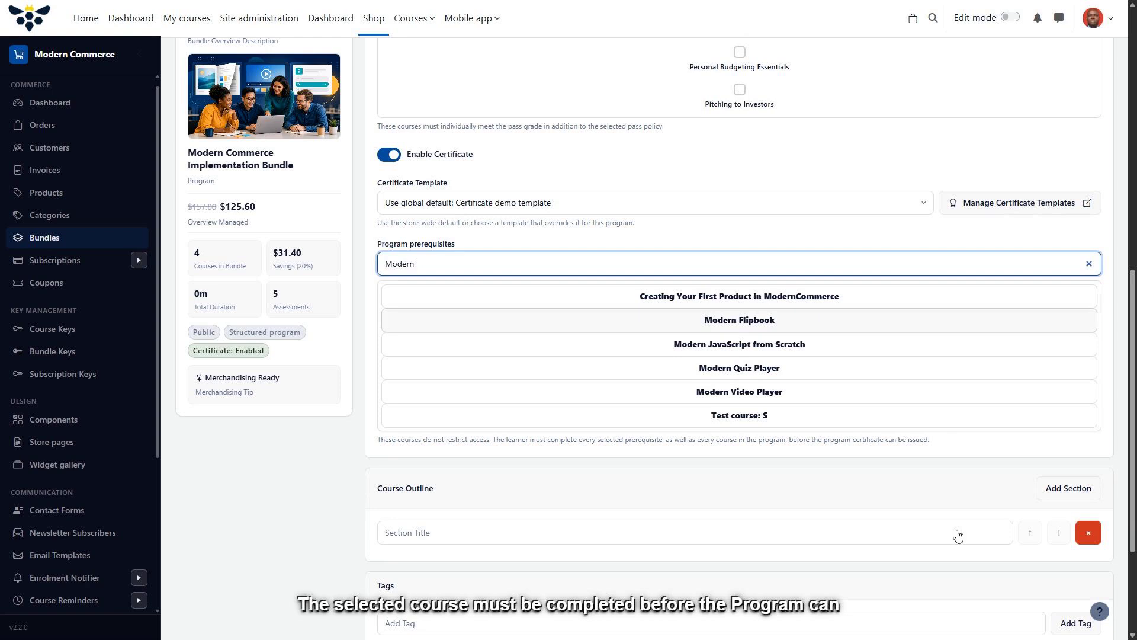
key("Return")
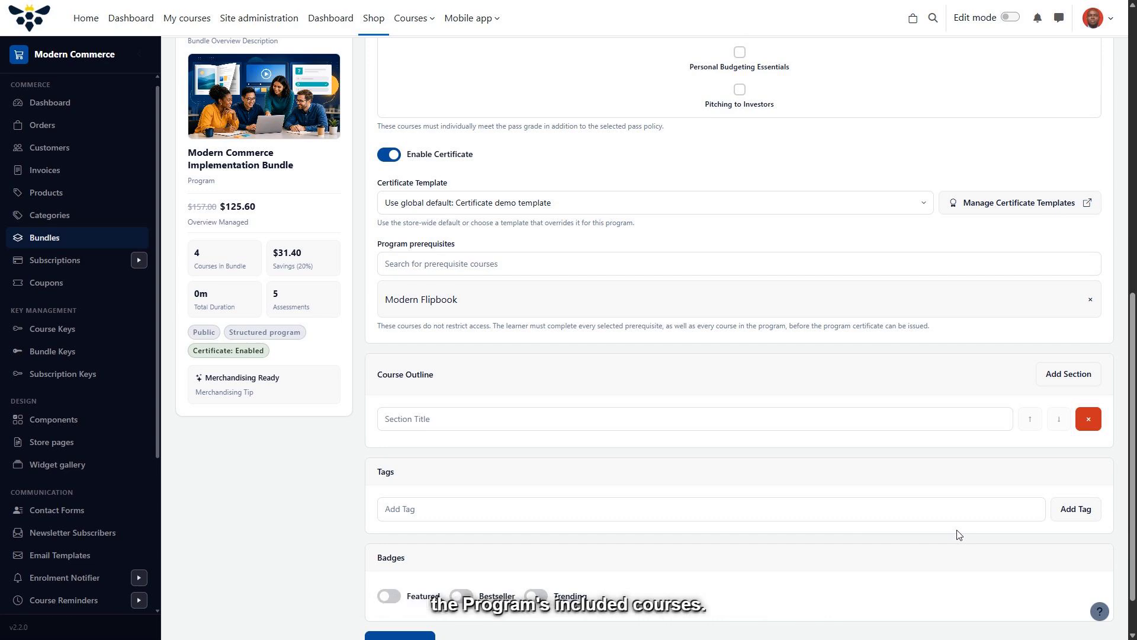
scroll(959, 535, "down", 1)
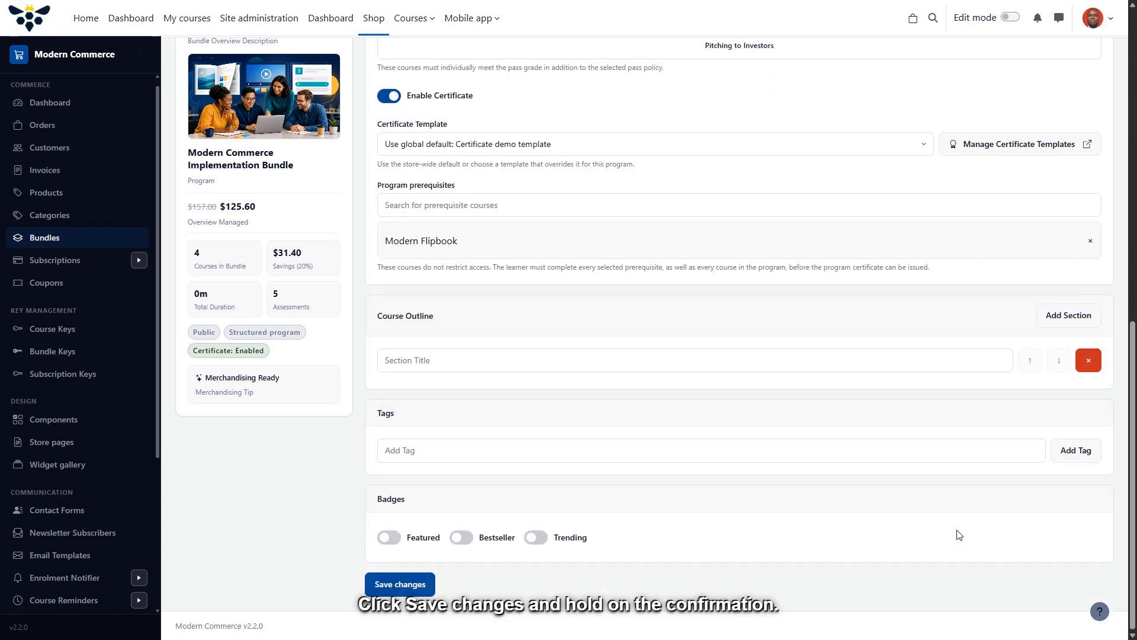
key("Return")
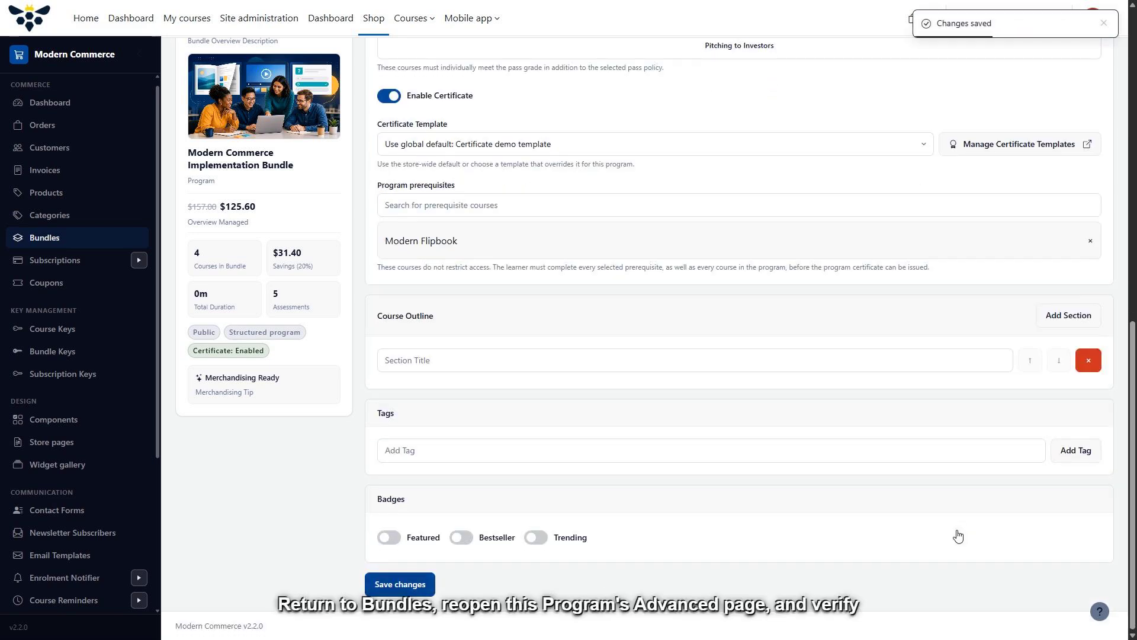
Reopen the advanced settings of the Modern Commerce Implementation Bundle from the bundle list and check its saved completion, certificate and prerequisite settings.
scroll(958, 531, "down", 1)
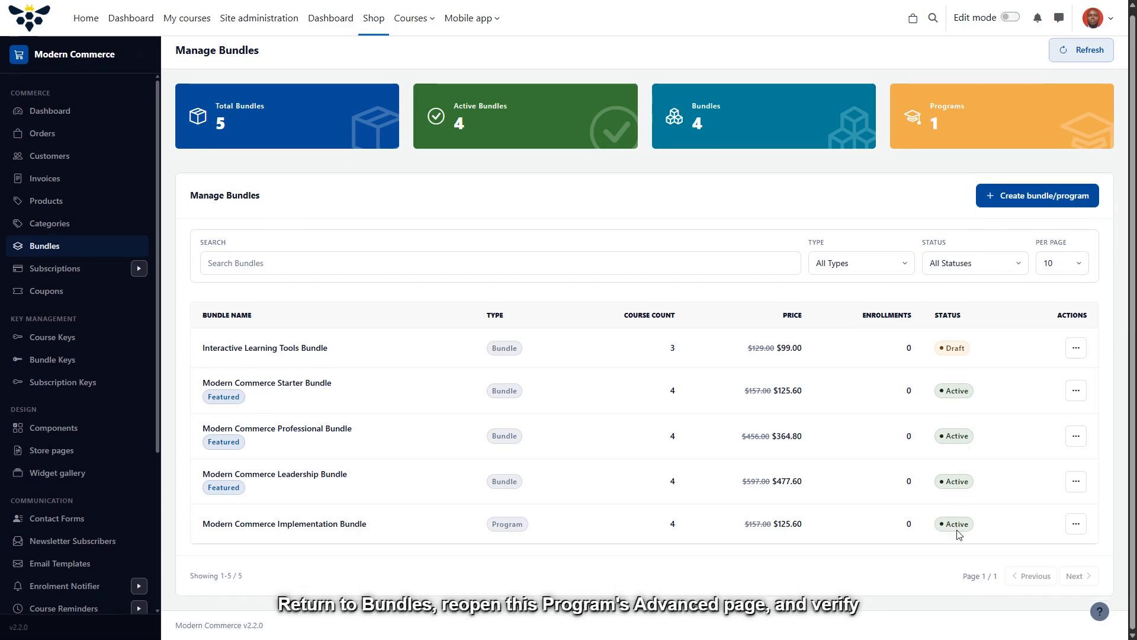
left_click(958, 531)
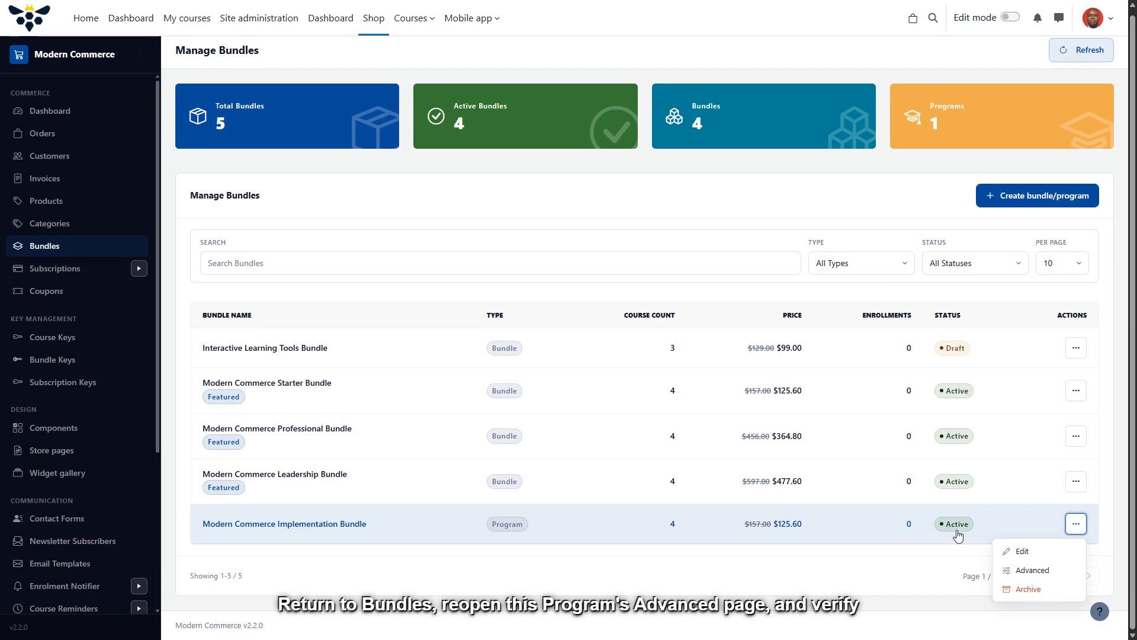
key("Down")
key("Down")
key("Return")
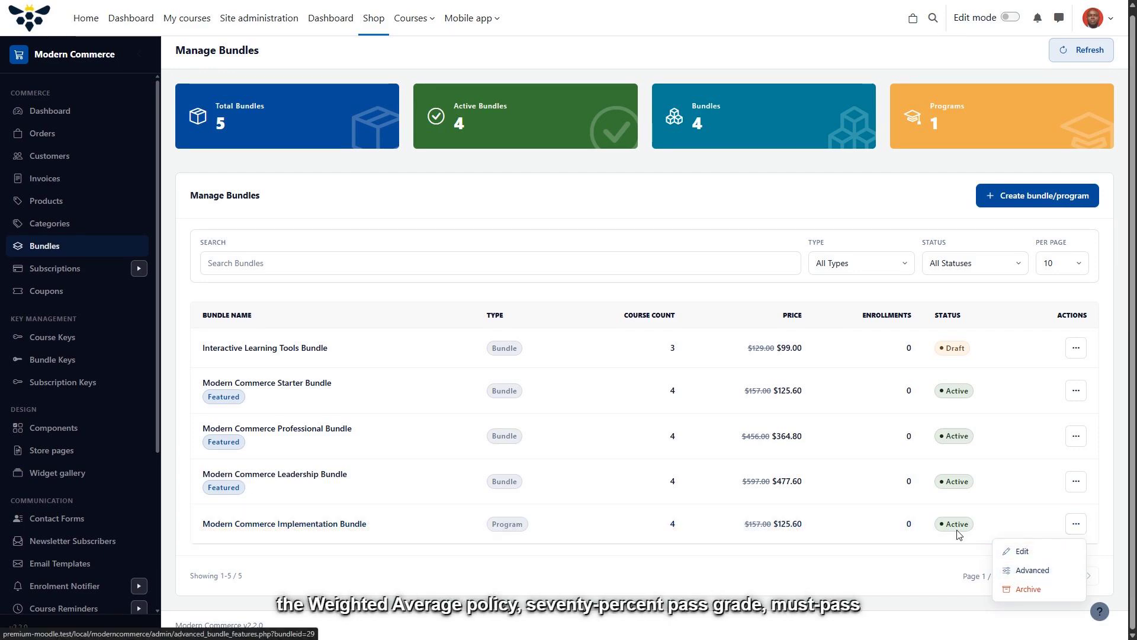
scroll(960, 535, "down", 2)
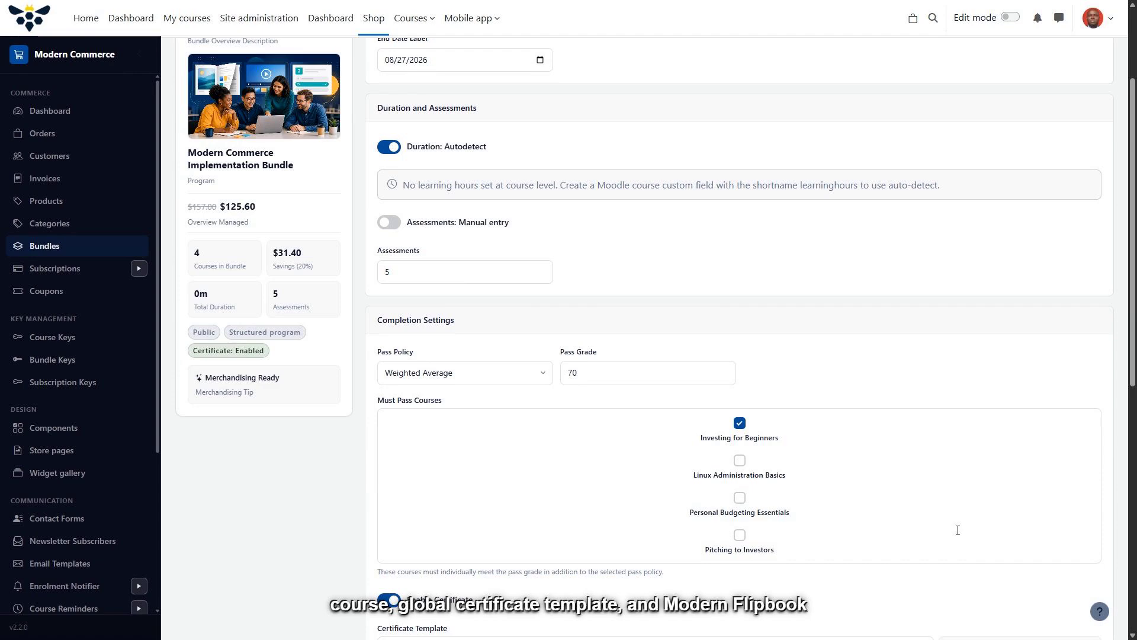
scroll(958, 530, "down", 5)
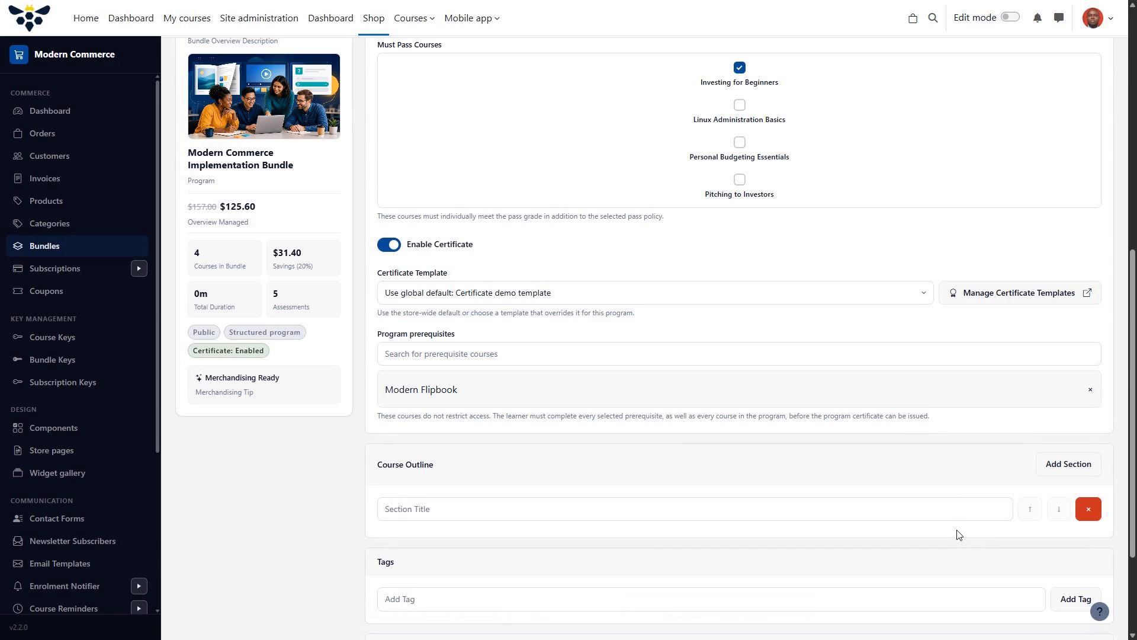
scroll(958, 533, "up", 7)
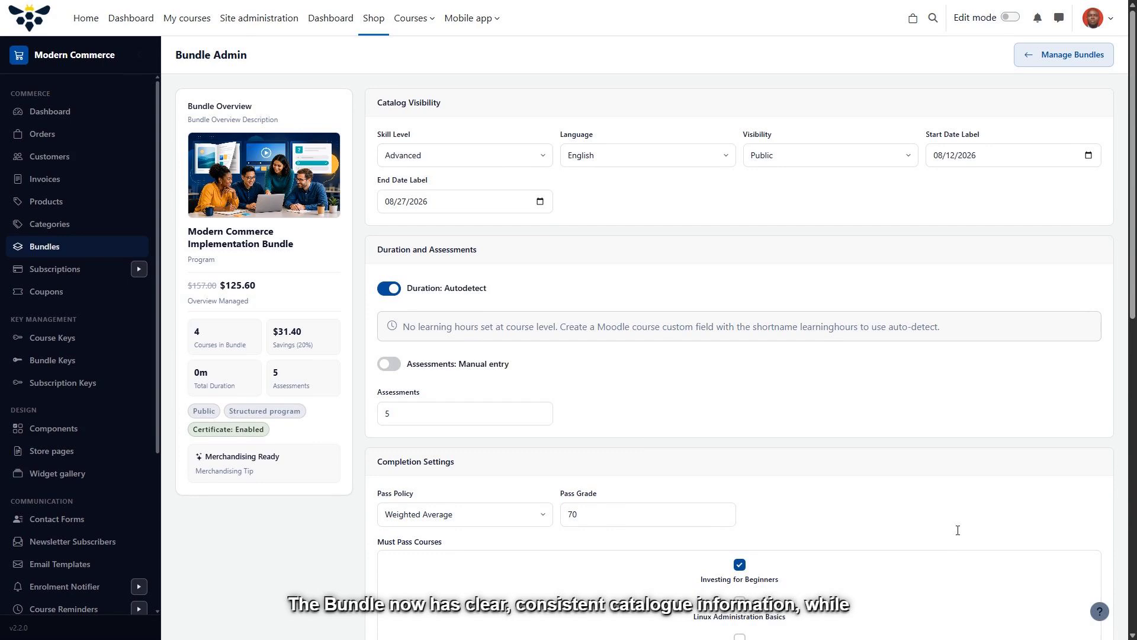
scroll(958, 530, "down", 9)
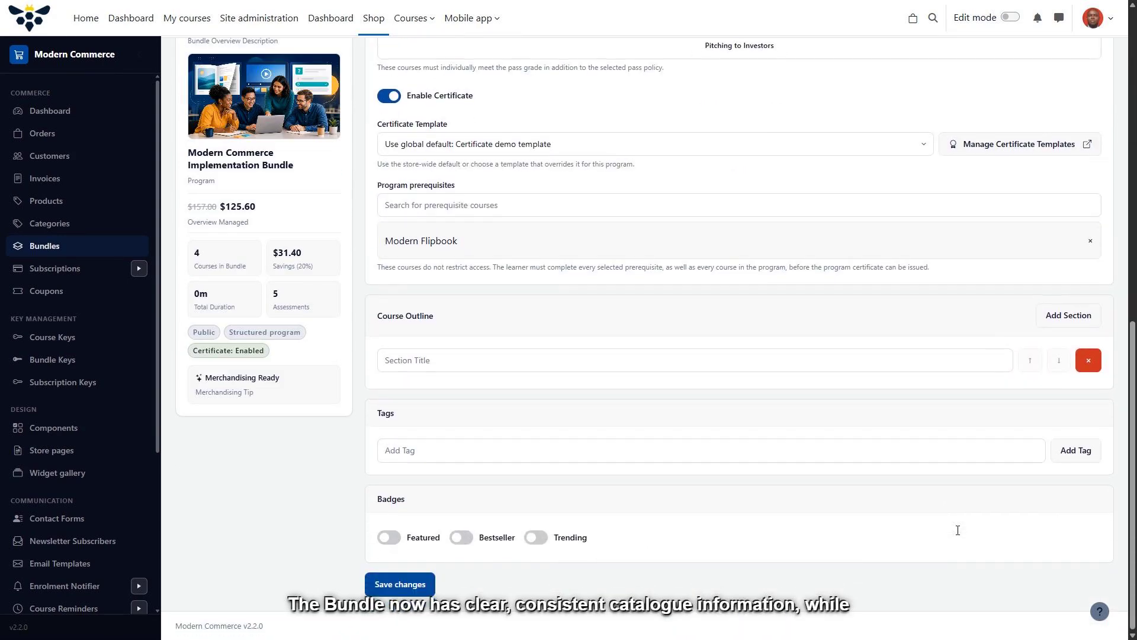